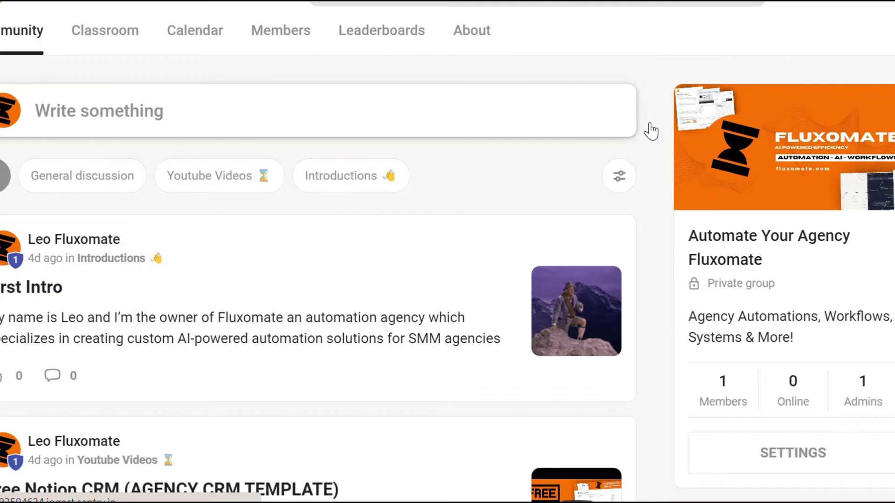
# Step: Open the group's Settings > Plugins and edit the Auto DM new members plugin
pyautogui.scroll(-5, 741, 280)
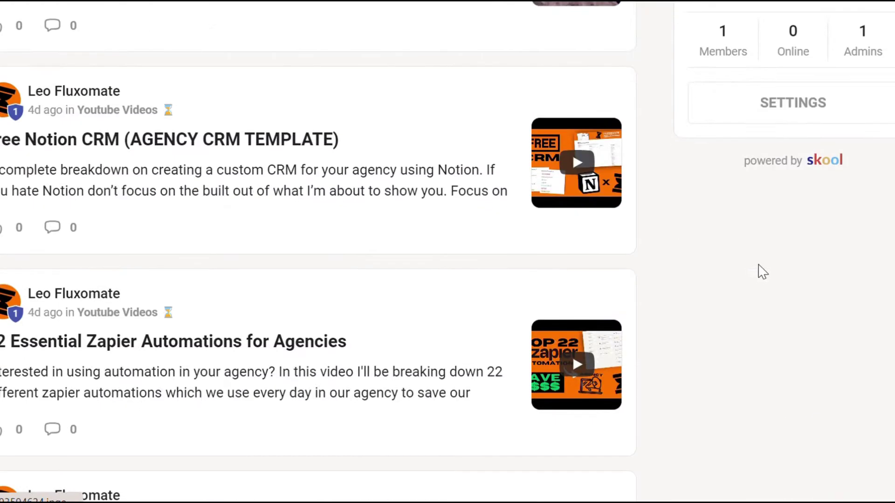
pyautogui.click(793, 103)
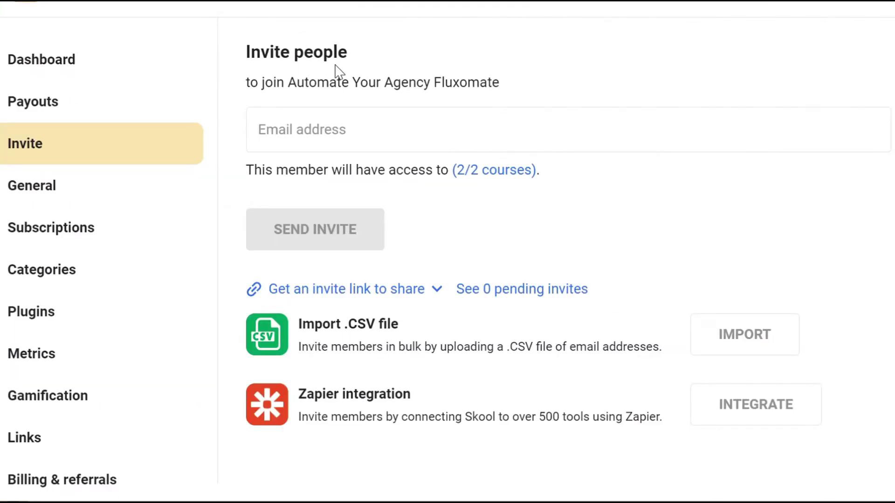
pyautogui.click(76, 321)
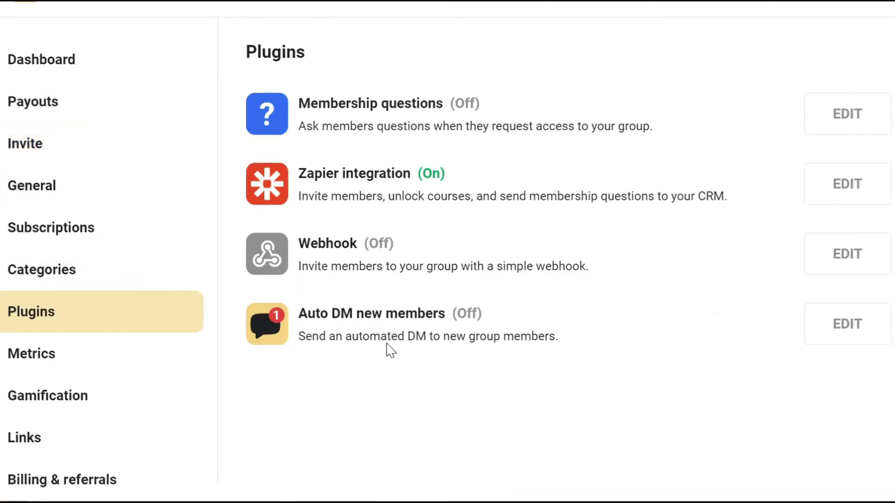
pyautogui.moveTo(305, 313); pyautogui.dragTo(424, 317)
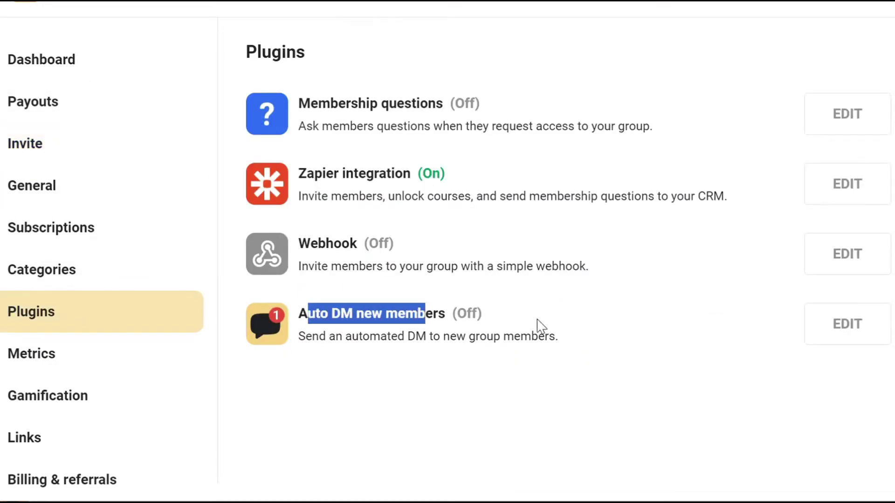
pyautogui.click(855, 323)
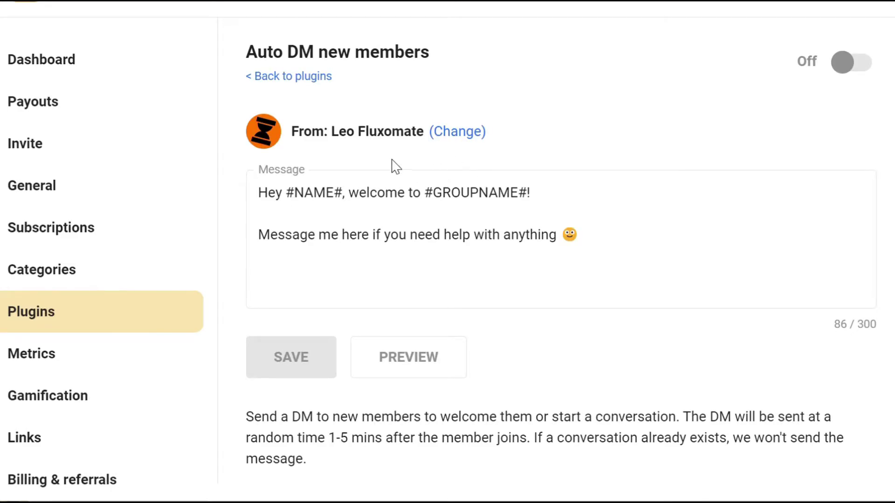
# Step: Review the welcome message's greeting and its #NAME# and #GROUPNAME#! placeholders
pyautogui.moveTo(286, 195); pyautogui.dragTo(343, 192)
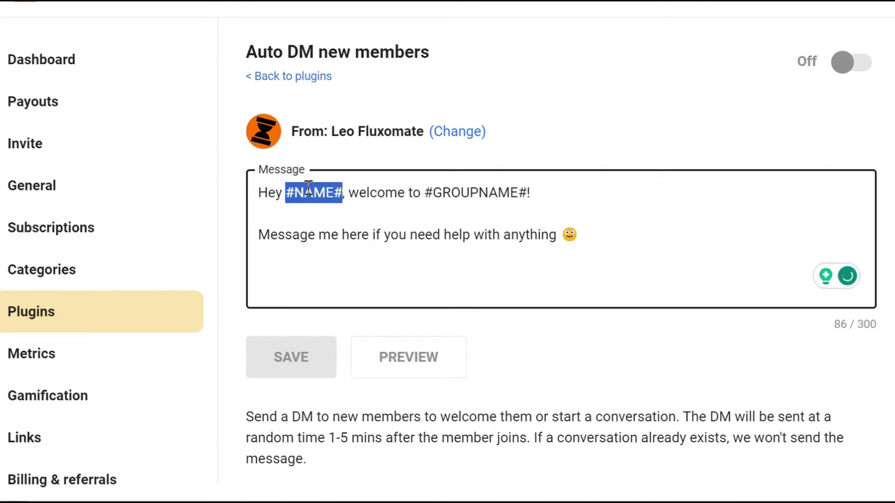
pyautogui.click(315, 214)
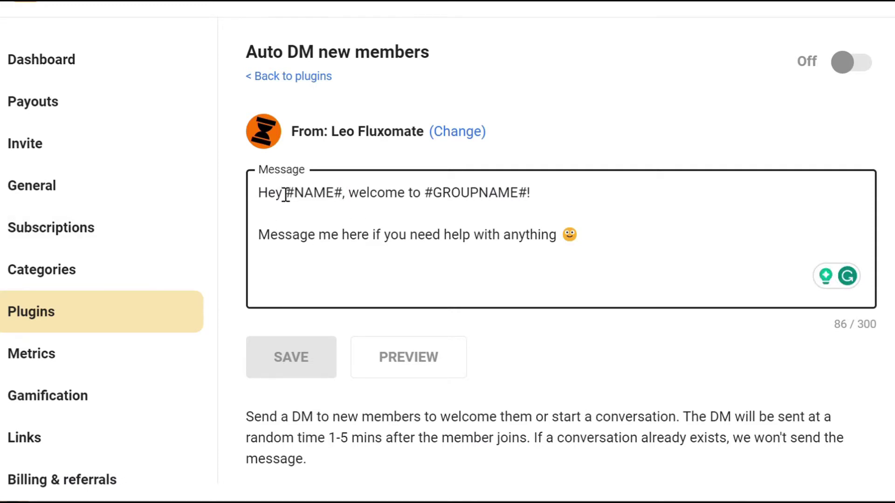
pyautogui.moveTo(283, 194); pyautogui.dragTo(345, 197)
pyautogui.moveTo(423, 195); pyautogui.dragTo(587, 220)
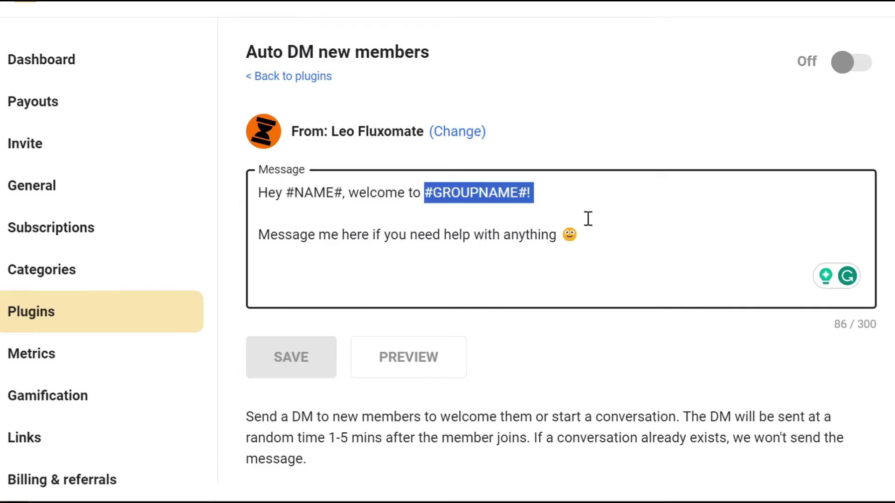
# Step: Preview the welcome message with member and group names filled in, then close it
pyautogui.click(420, 363)
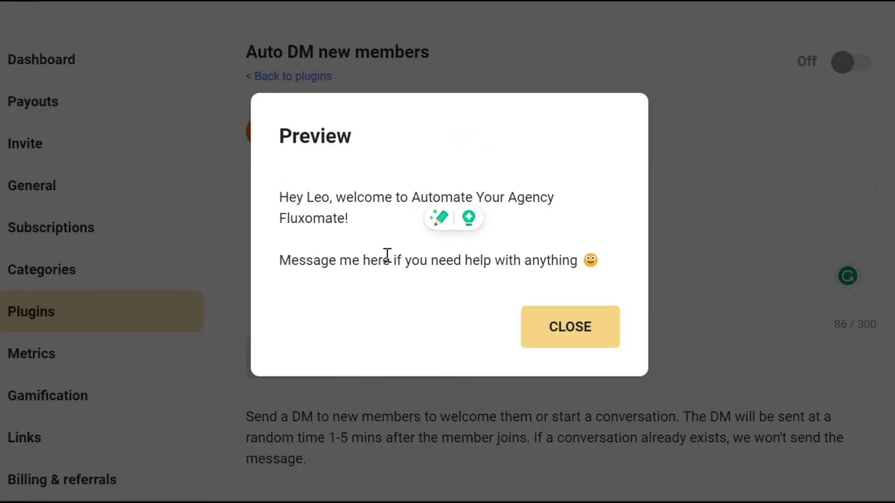
pyautogui.moveTo(289, 198); pyautogui.dragTo(473, 206)
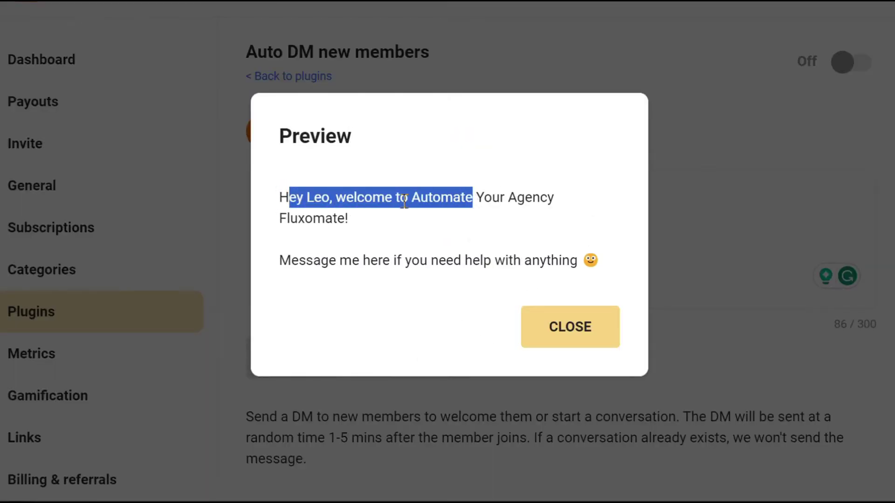
pyautogui.moveTo(406, 198); pyautogui.dragTo(517, 312)
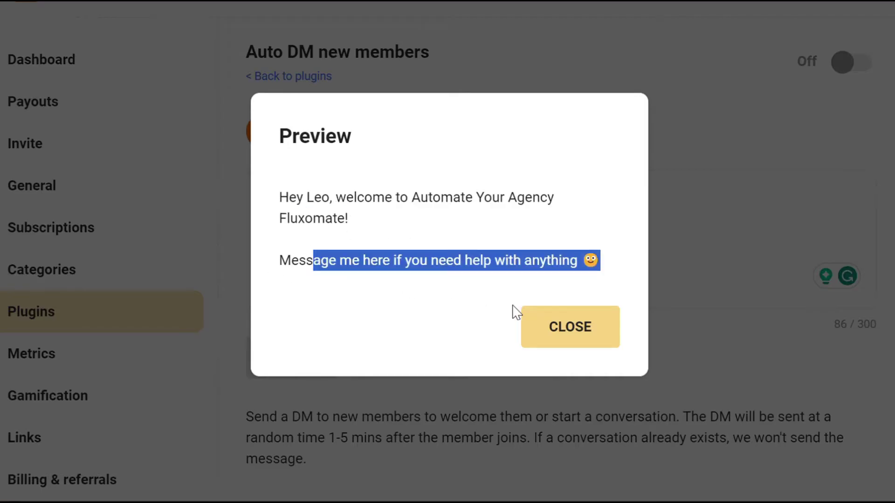
pyautogui.click(569, 339)
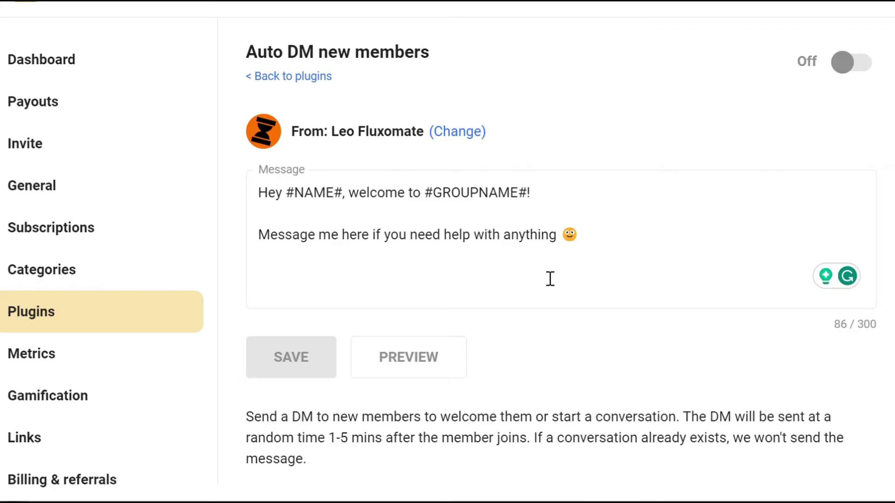
# Step: Note the 1-5 minute sending delay and switch the Auto DM new members plugin on
pyautogui.moveTo(330, 434); pyautogui.dragTo(439, 429)
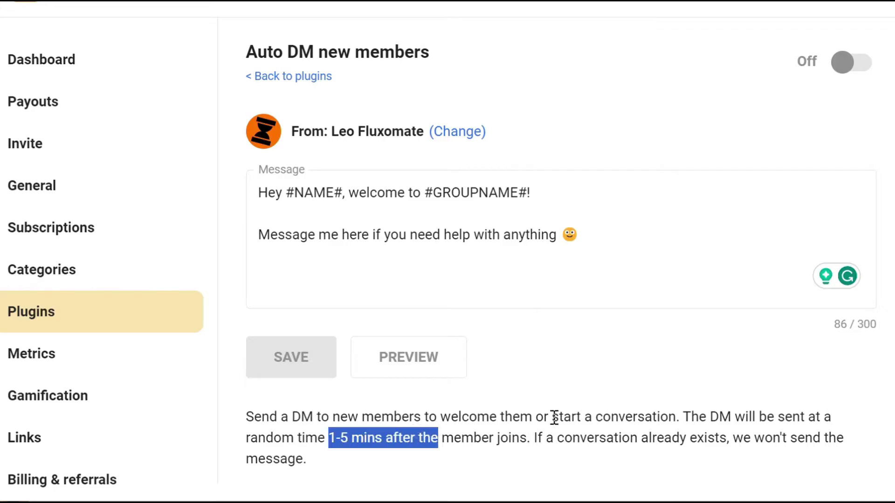
pyautogui.moveTo(534, 438); pyautogui.dragTo(753, 440)
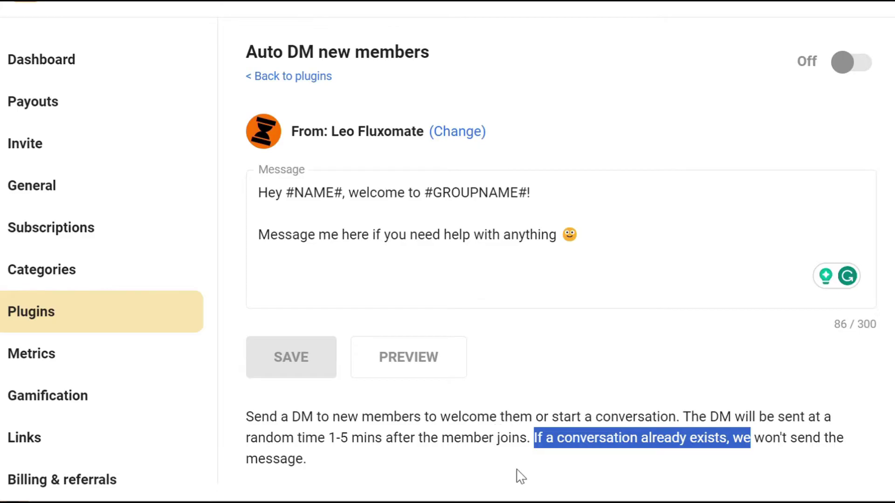
pyautogui.click(589, 230)
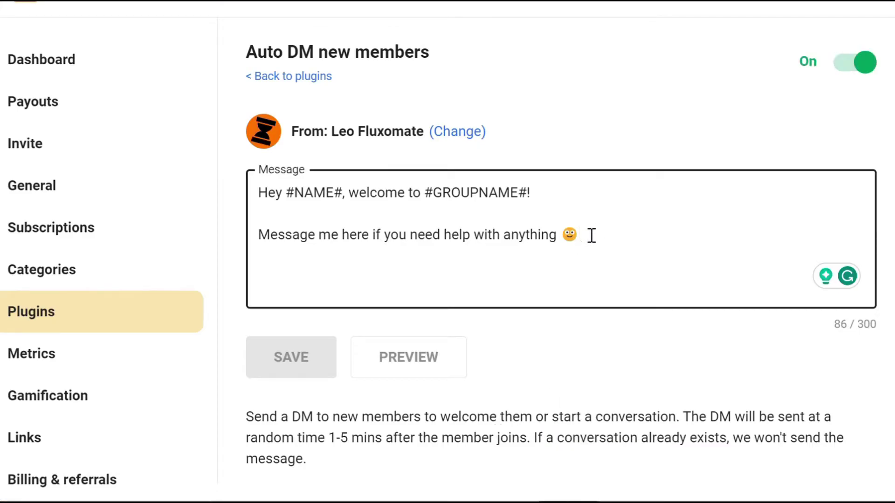
pyautogui.moveTo(591, 235); pyautogui.dragTo(350, 236)
pyautogui.click(816, 107)
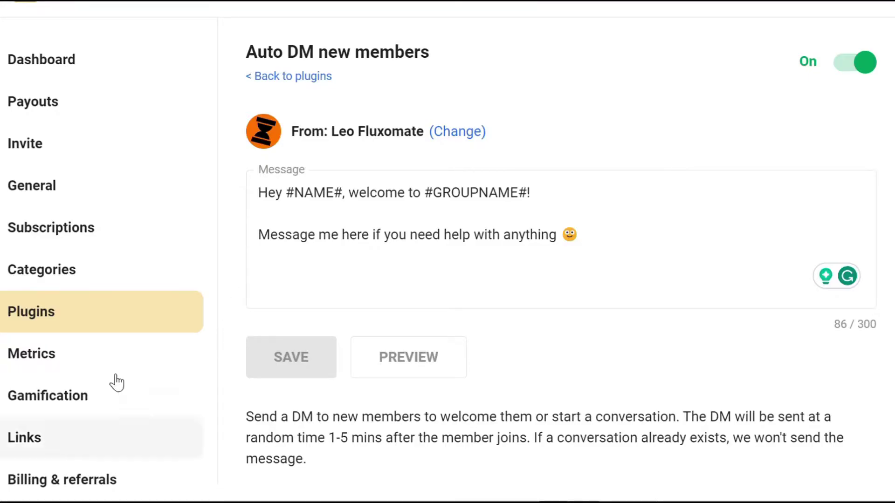
# Step: Go back, reopen Settings > Plugins, and edit the Zapier integration plugin
pyautogui.click(300, 77)
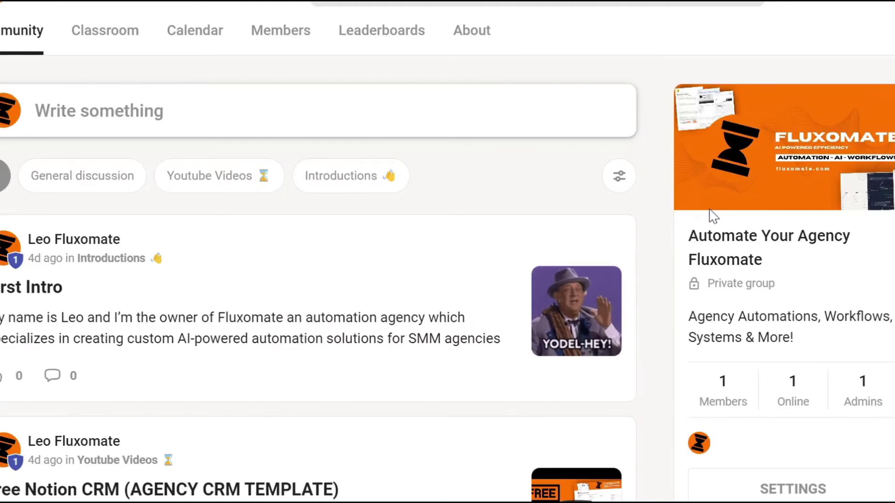
pyautogui.scroll(-5, 711, 213)
pyautogui.click(769, 313)
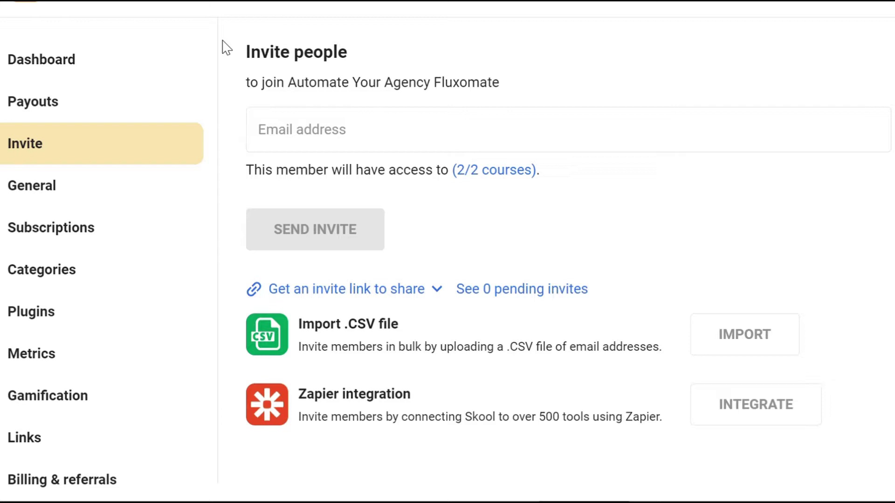
pyautogui.click(96, 312)
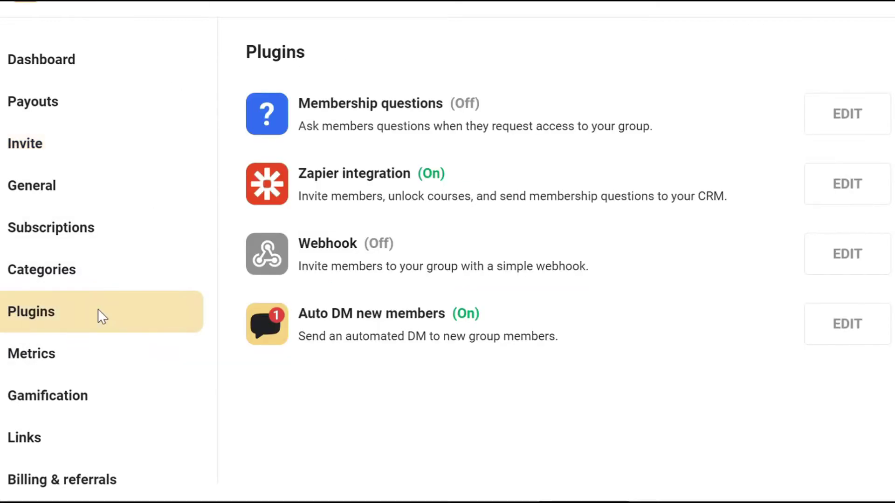
pyautogui.moveTo(287, 177); pyautogui.dragTo(540, 186)
pyautogui.click(847, 184)
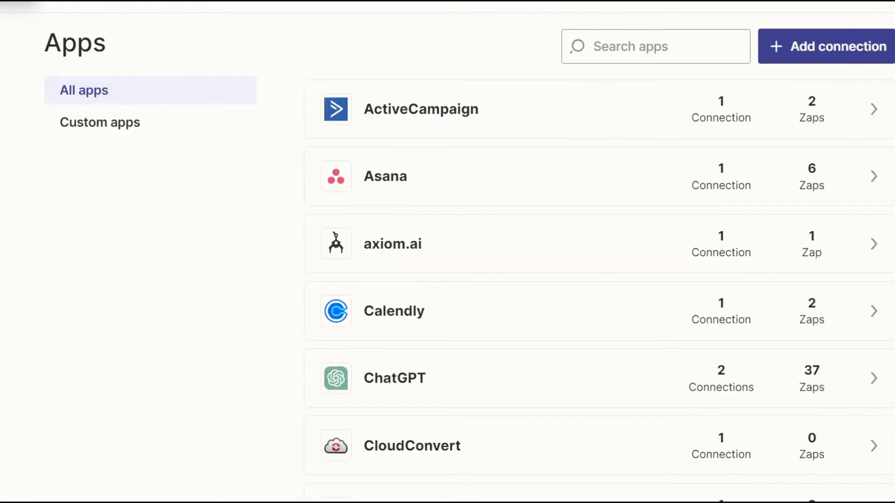
# Step: Add a new Skool connection in My Apps, moving from the API Key field to Group URL
pyautogui.click(623, 49)
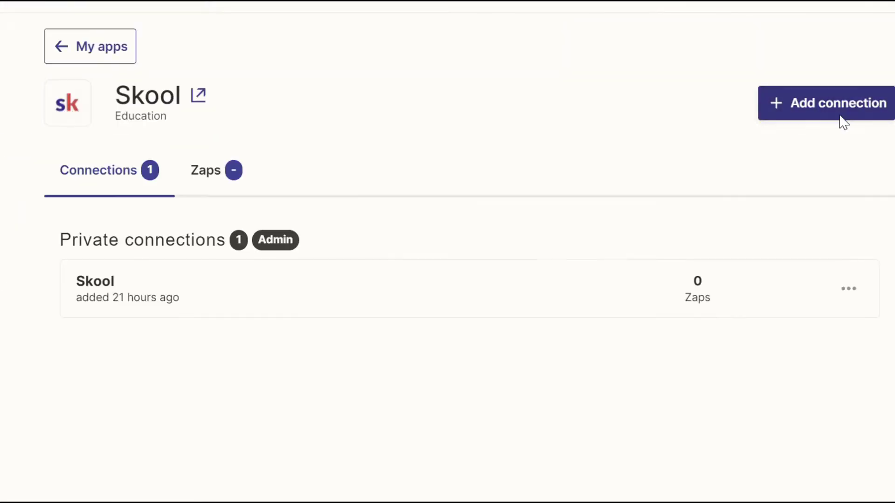
pyautogui.click(840, 116)
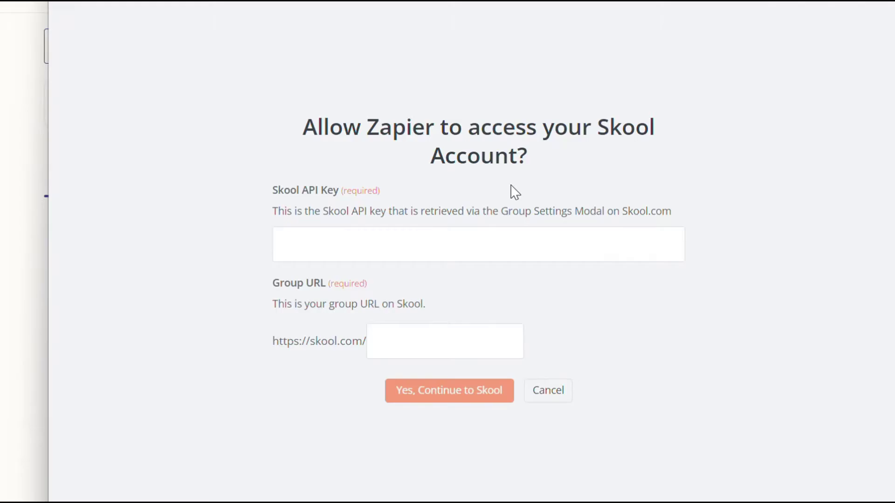
pyautogui.click(354, 251)
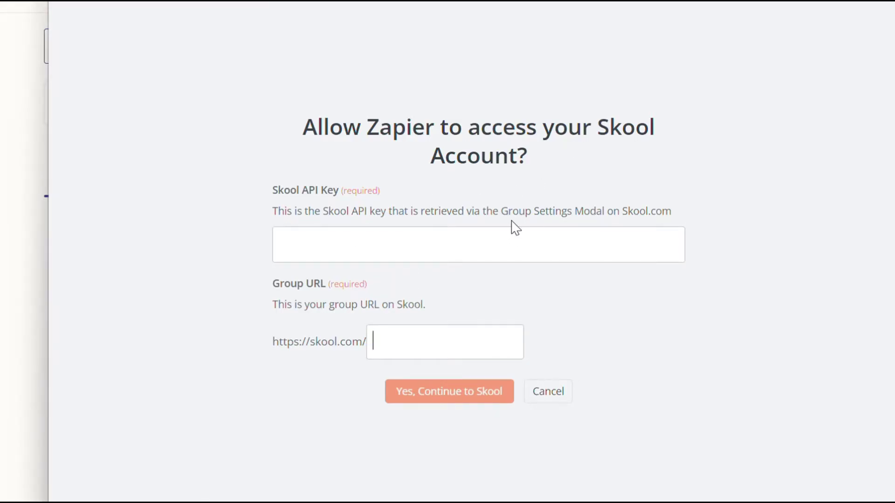
pyautogui.press('Tab')
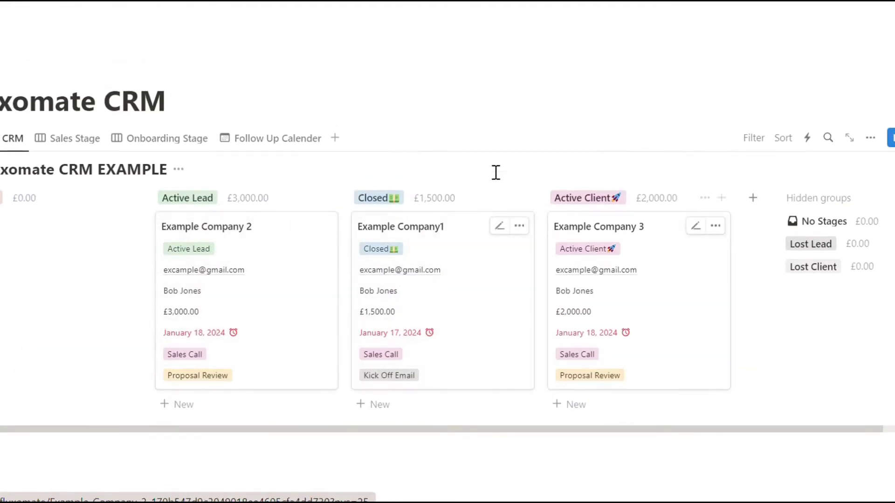
# Step: Drag the Example Company1 card into Active Lead, then across to Active Client
pyautogui.moveTo(454, 254); pyautogui.dragTo(256, 229)
pyautogui.moveTo(252, 261); pyautogui.dragTo(699, 245)
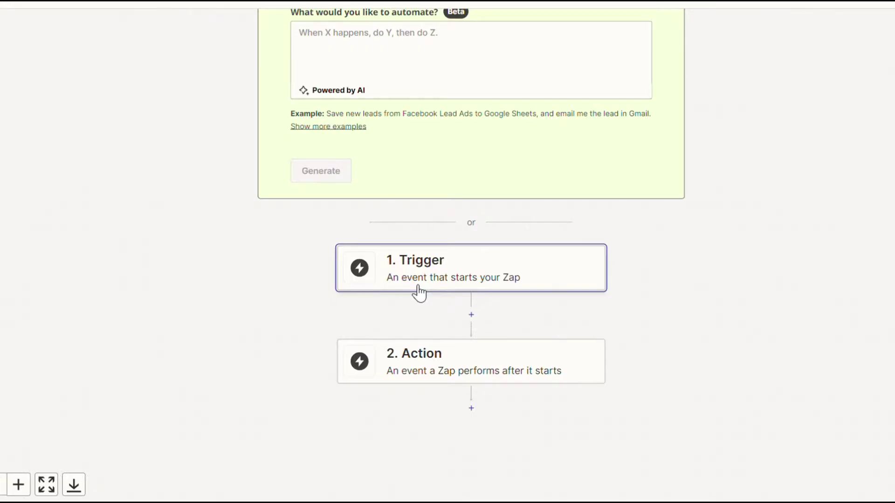
# Step: Set the Notion trigger event to Updated Database Item and test it, pulling Example Company1
pyautogui.click(416, 254)
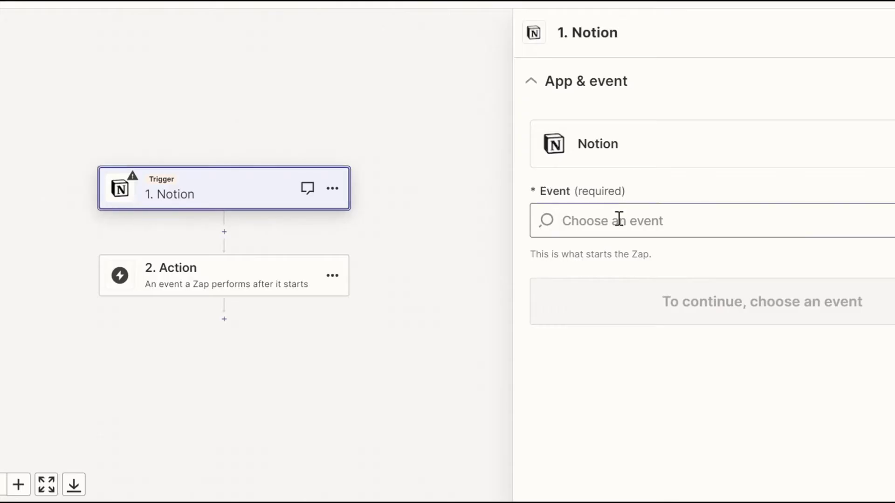
pyautogui.click(622, 221)
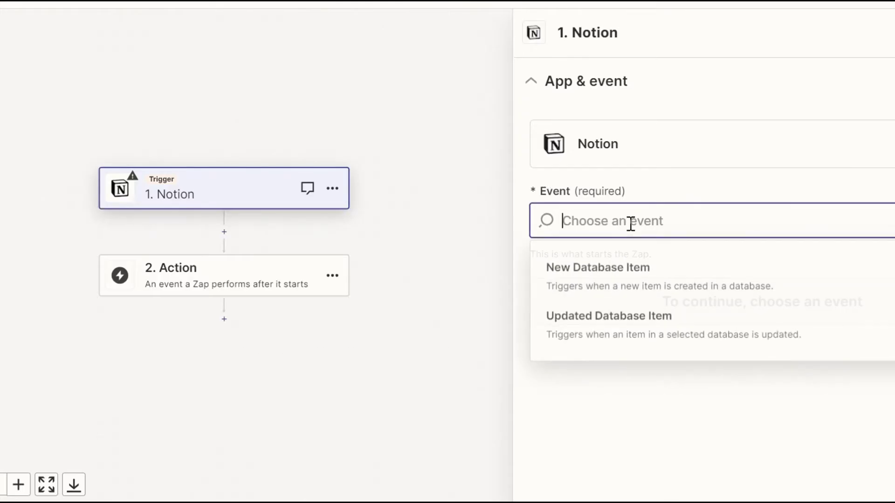
pyautogui.click(632, 342)
pyautogui.click(679, 305)
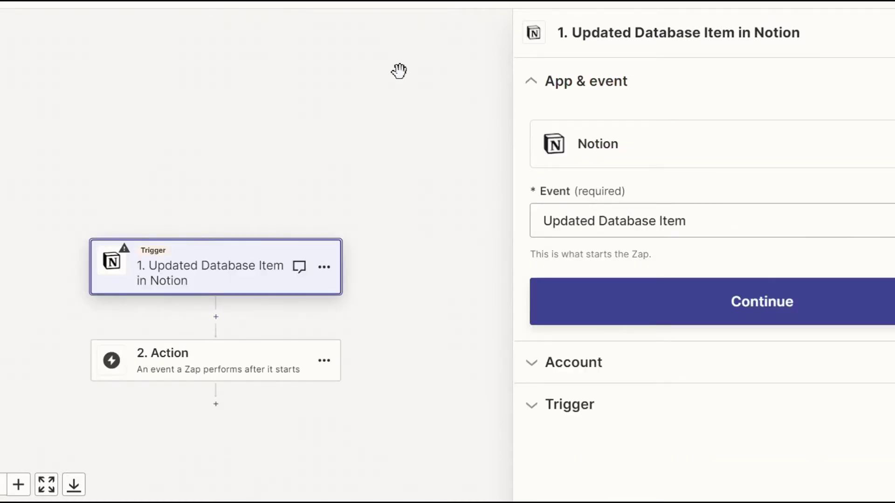
pyautogui.click(652, 302)
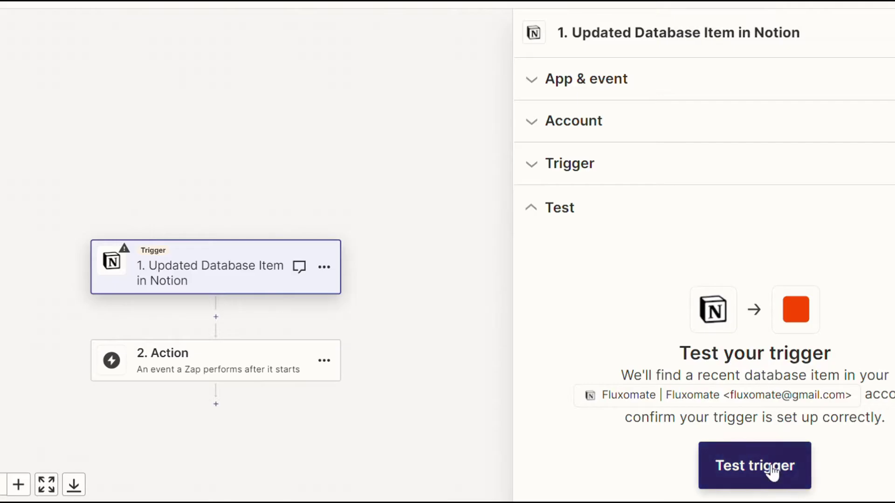
pyautogui.click(755, 465)
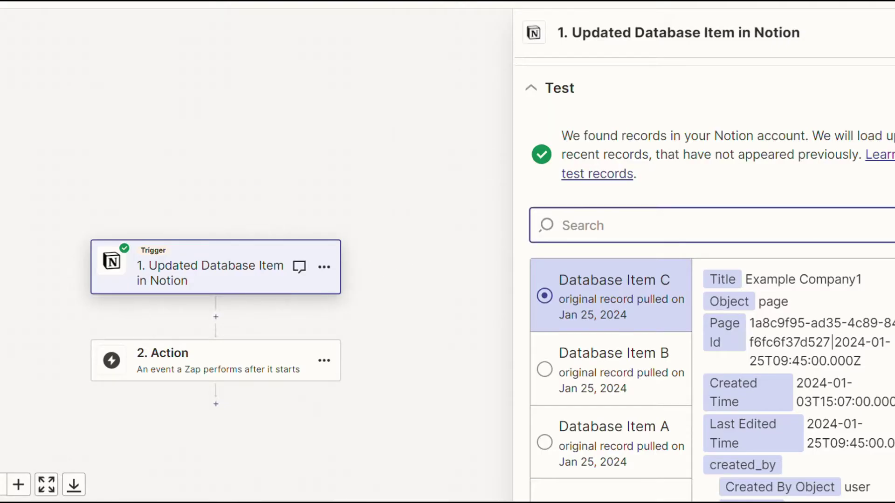
pyautogui.click(503, 13)
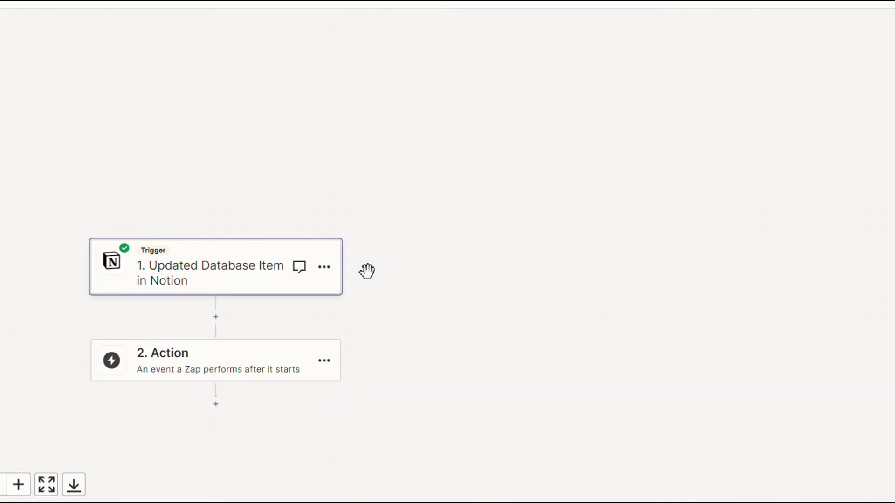
# Step: Make the action step Skool's Invite Member event with the connected Skool account
pyautogui.hscroll(-2, 386, 289)
pyautogui.scroll(-1, 280, 328)
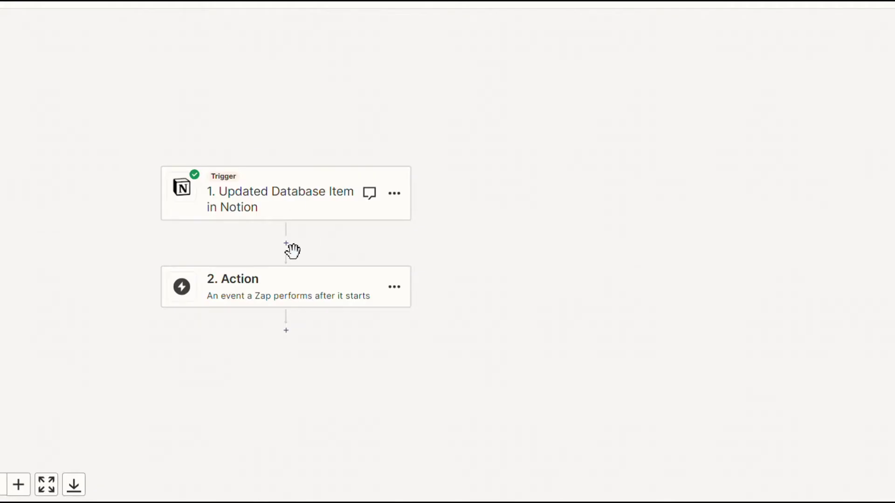
pyautogui.click(284, 300)
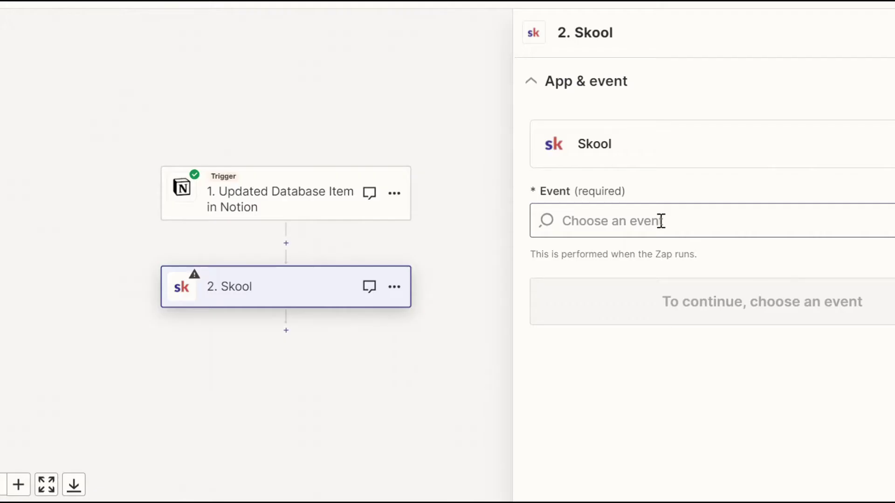
pyautogui.click(629, 219)
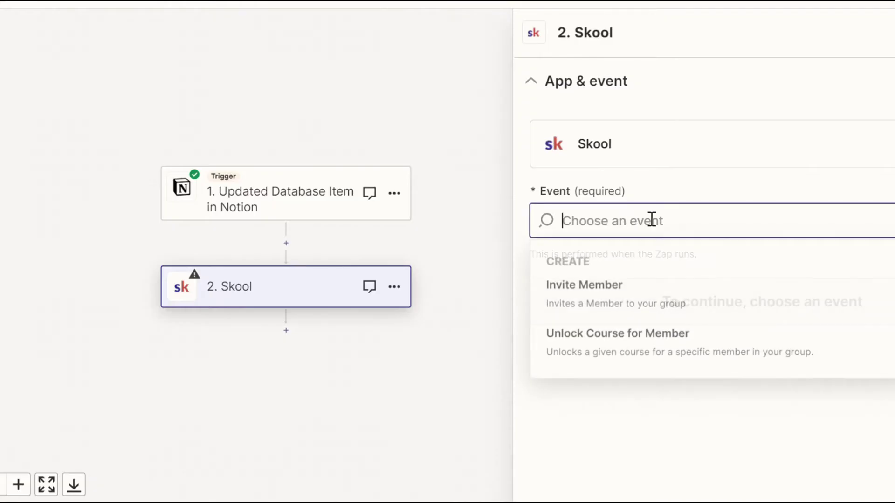
pyautogui.click(658, 300)
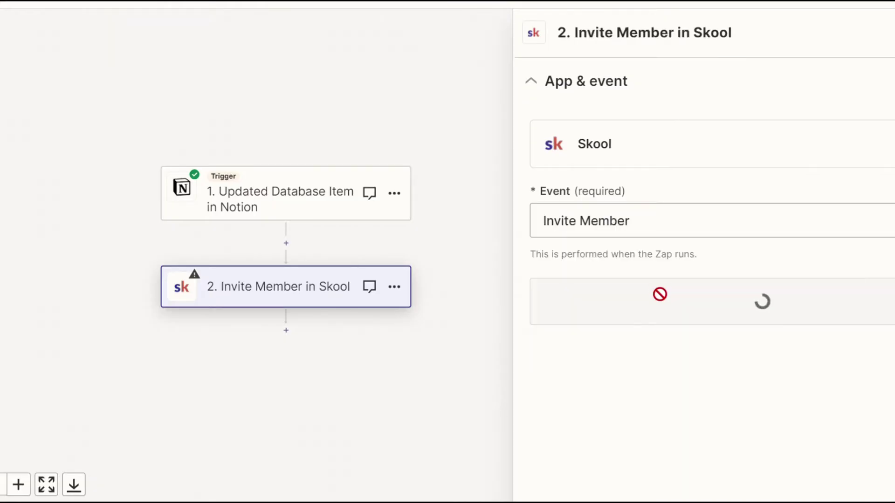
pyautogui.click(727, 316)
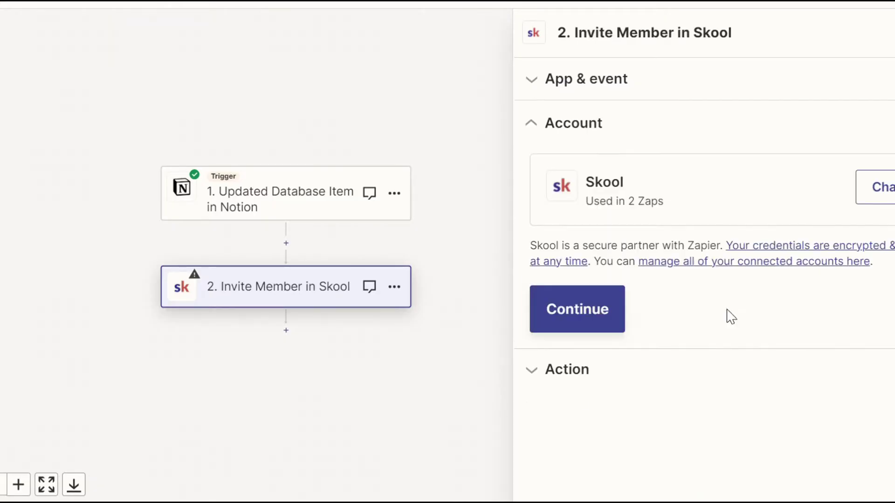
pyautogui.click(577, 313)
# Step: Map Email Address to the Notion Email field, leave Courses empty, and continue
pyautogui.click(607, 238)
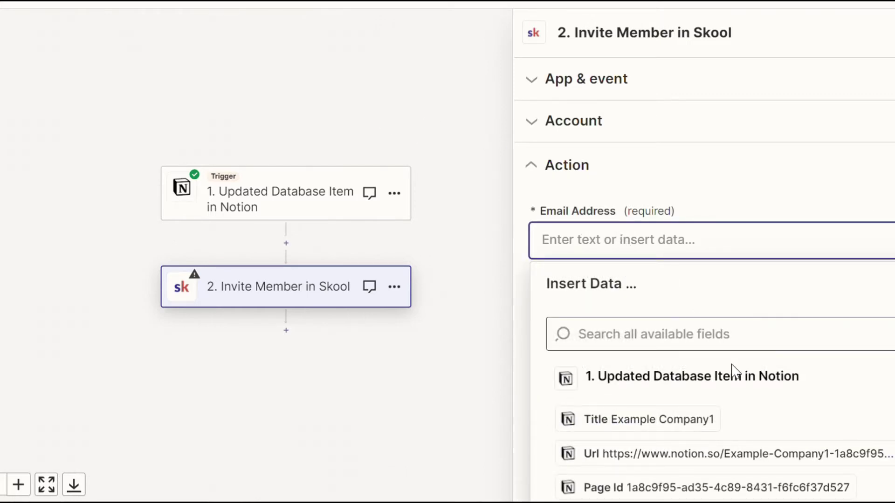
pyautogui.scroll(-3, 729, 385)
pyautogui.scroll(-1, 681, 360)
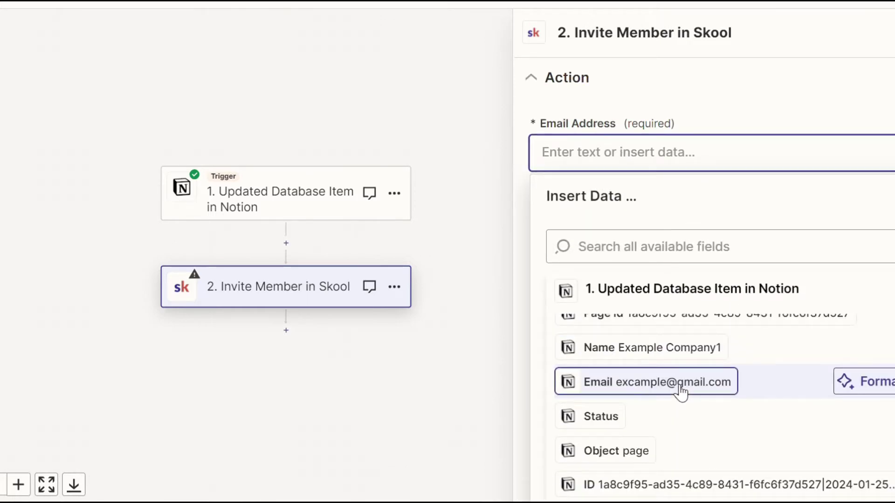
pyautogui.click(679, 389)
pyautogui.click(685, 86)
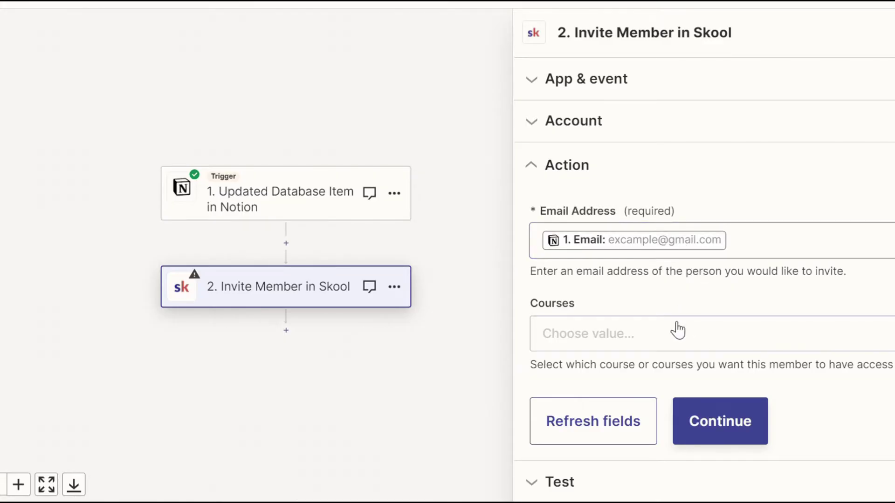
pyautogui.click(681, 346)
pyautogui.moveTo(681, 235); pyautogui.dragTo(650, 259)
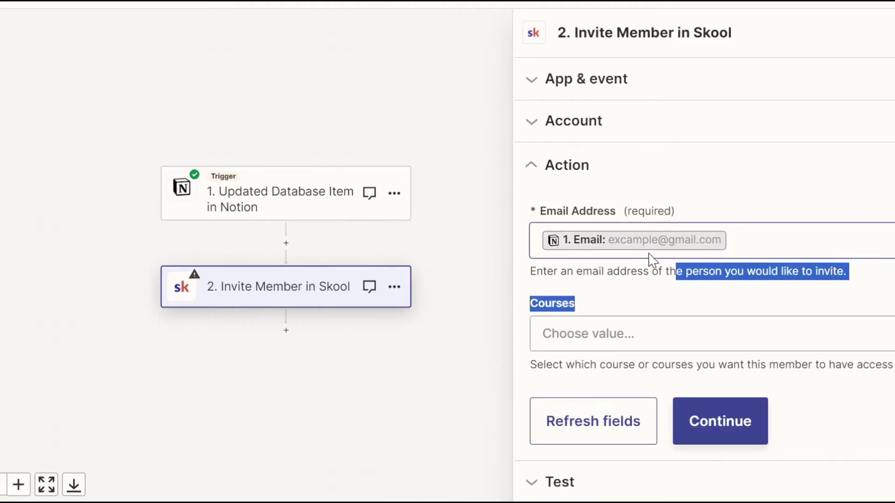
pyautogui.click(636, 307)
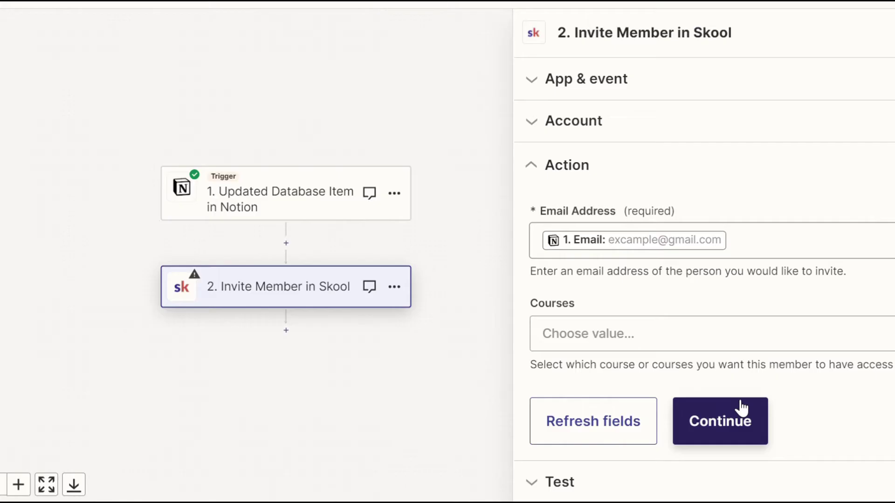
pyautogui.click(741, 431)
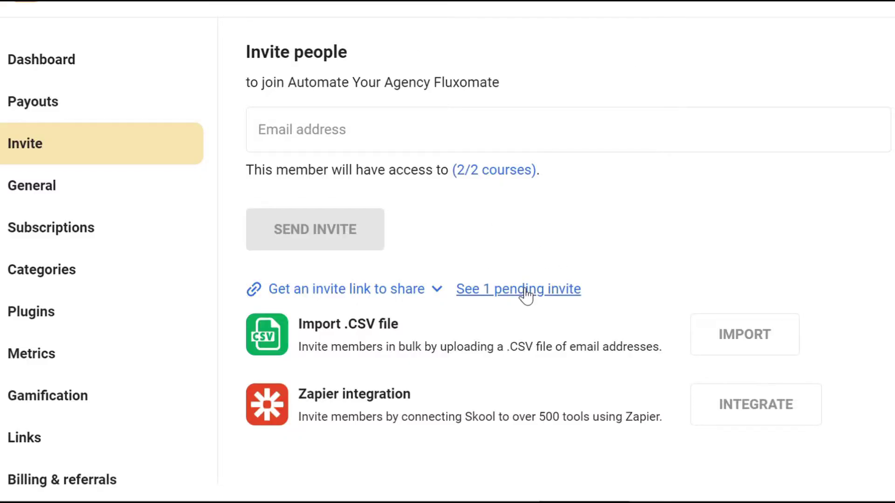
# Step: View the 1 pending invite in Skool's invite settings
pyautogui.click(525, 291)
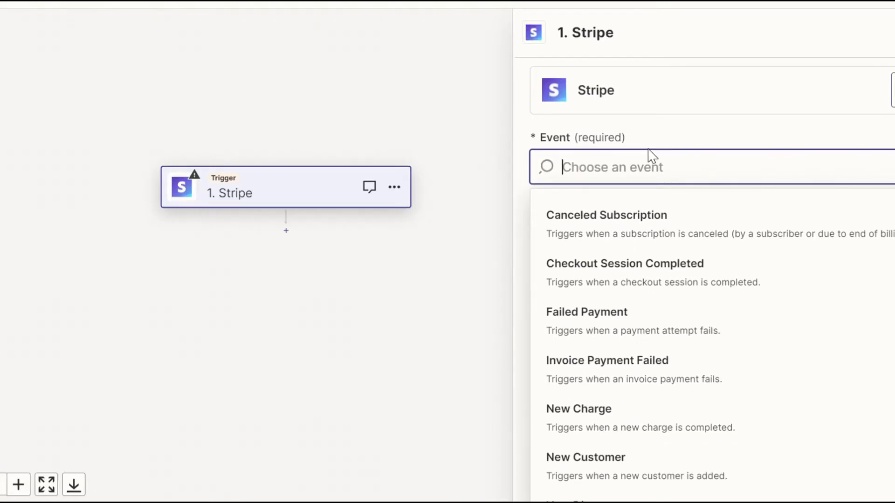
# Step: Choose New Payment as the Stripe trigger event, confirm the connected account, and test it
pyautogui.scroll(-5, 676, 343)
pyautogui.click(693, 392)
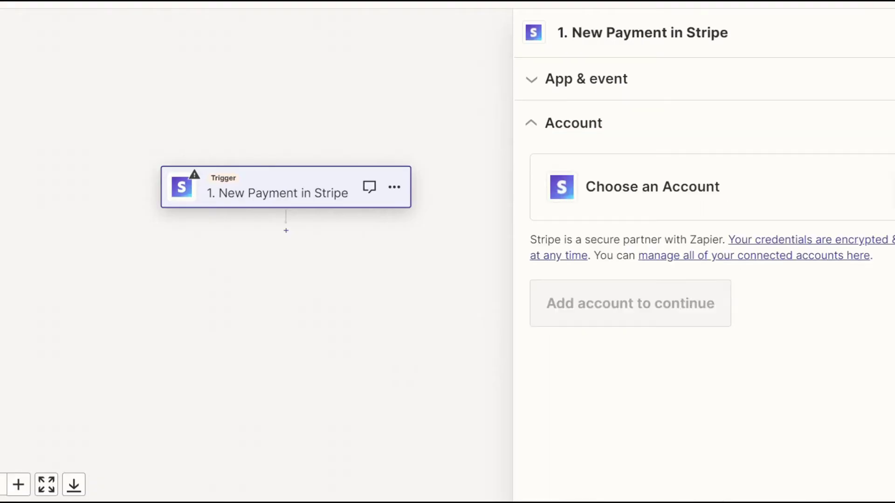
pyautogui.click(592, 310)
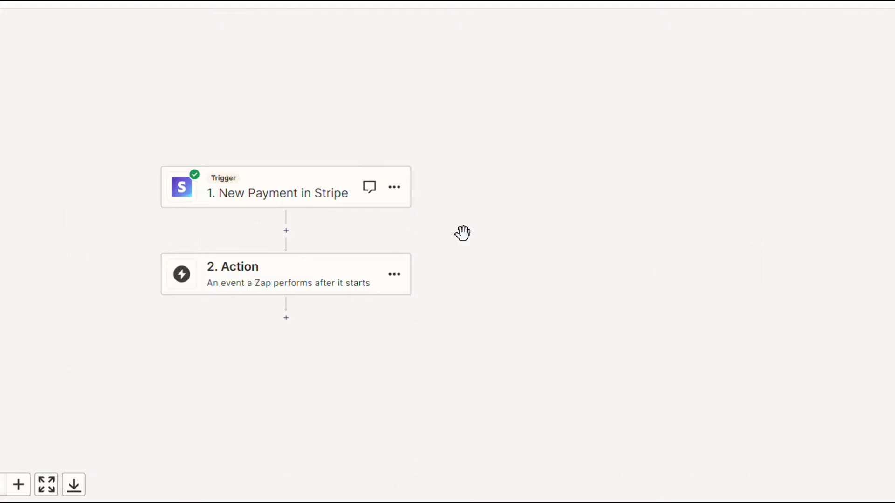
pyautogui.hscroll(-2, 308, 216)
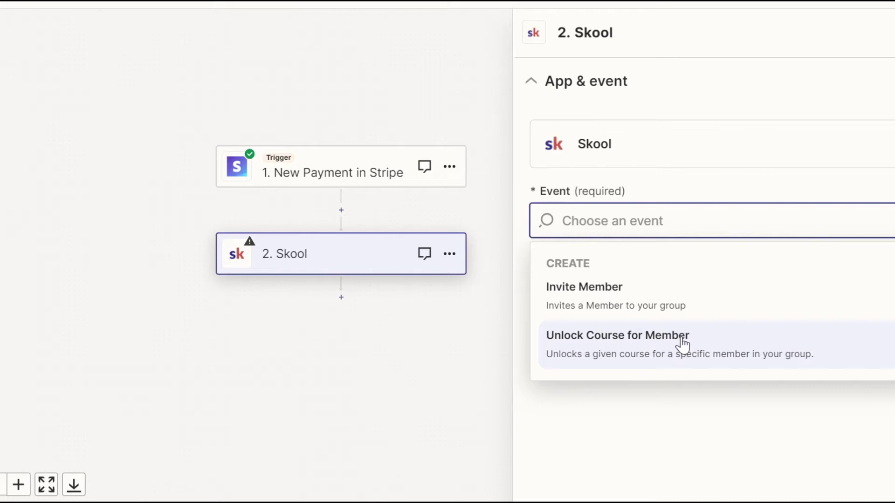
# Step: Choose Skool's Unlock Course for Member, map Email Address to Customer Email, and open Courses
pyautogui.click(682, 350)
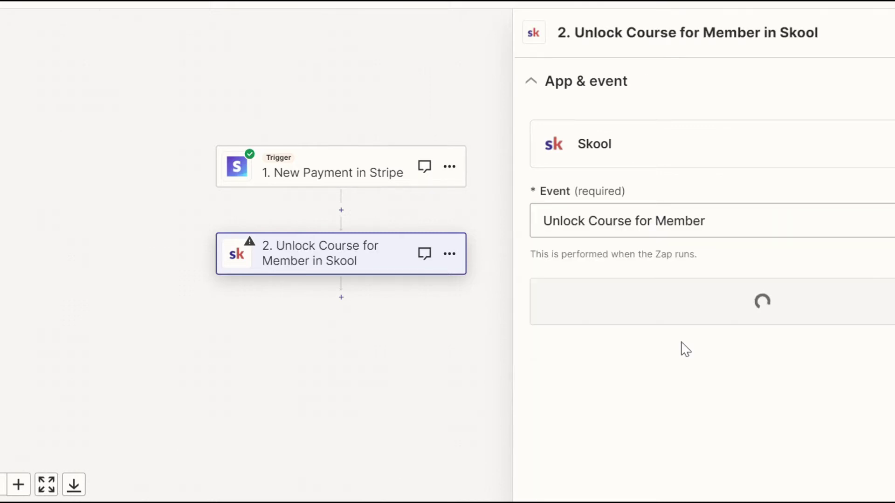
pyautogui.click(670, 239)
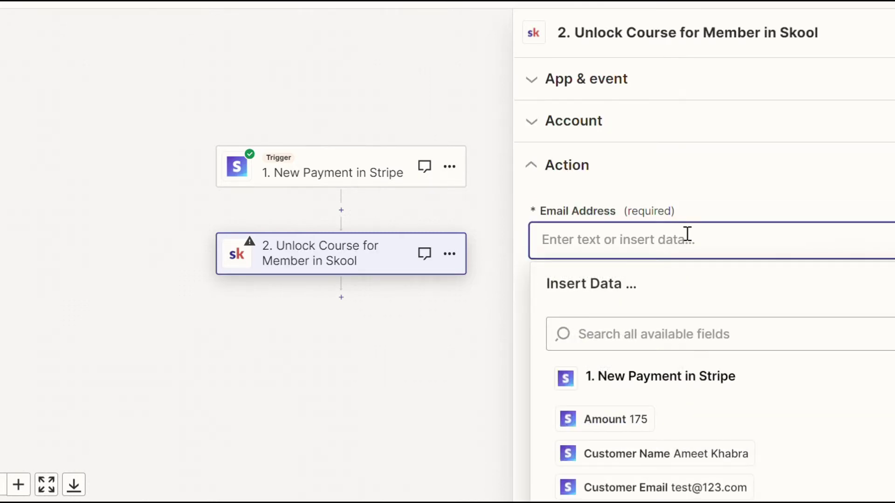
pyautogui.scroll(-3, 693, 339)
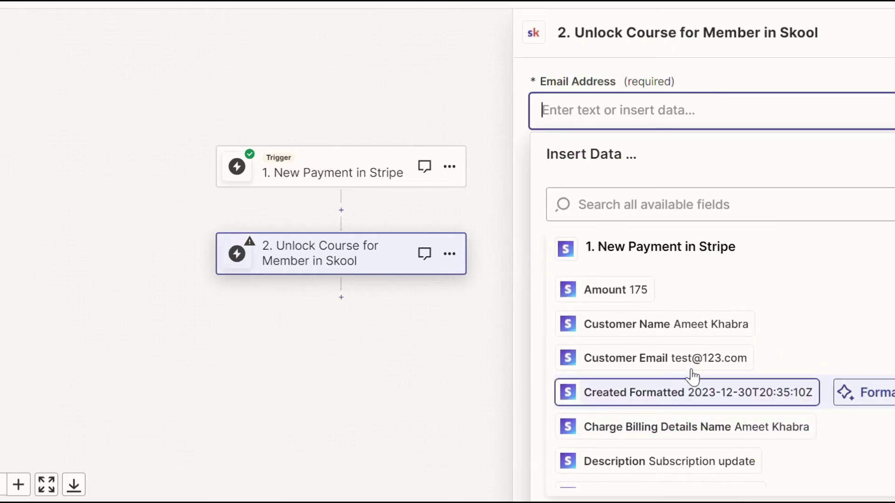
pyautogui.click(690, 364)
pyautogui.click(650, 325)
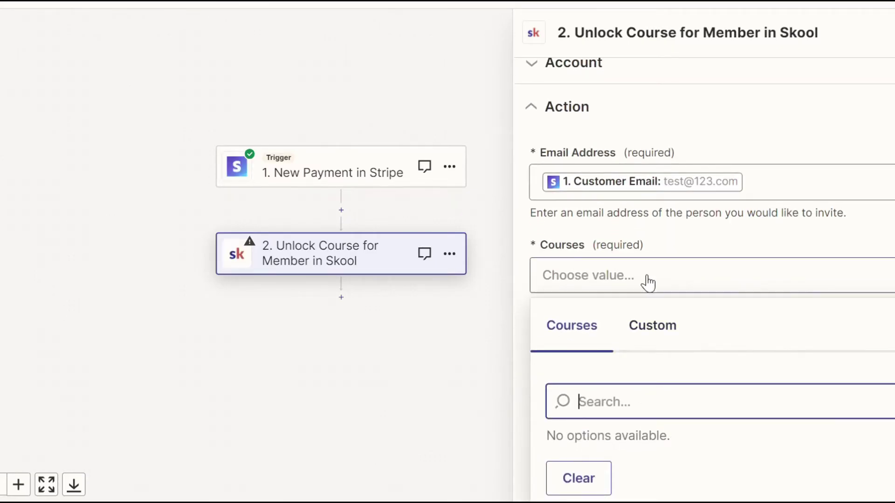
pyautogui.scroll(2, 843, 256)
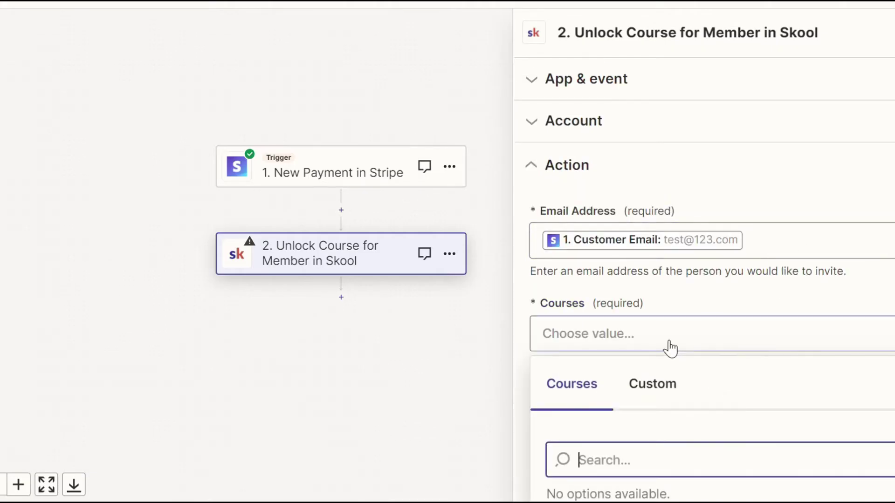
pyautogui.scroll(-2, 661, 350)
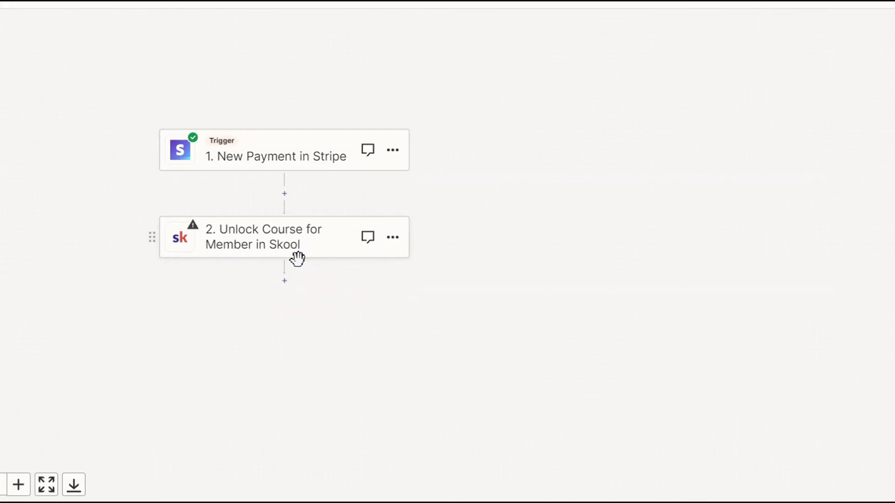
# Step: Add a two-branch Paths step after the Skool unlock action
pyautogui.click(284, 281)
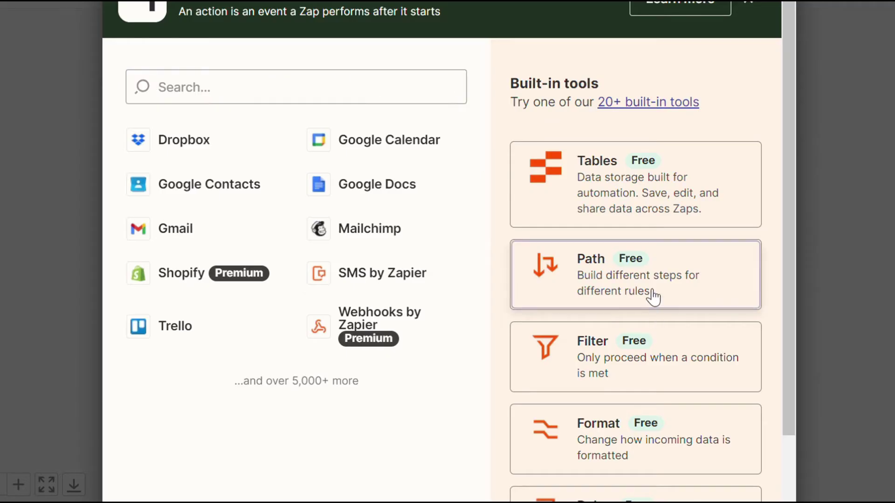
pyautogui.click(650, 298)
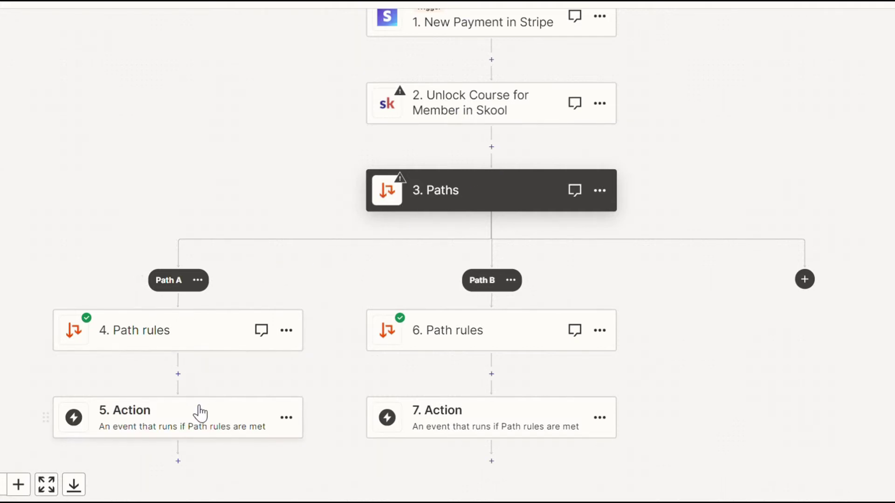
pyautogui.scroll(1, 201, 434)
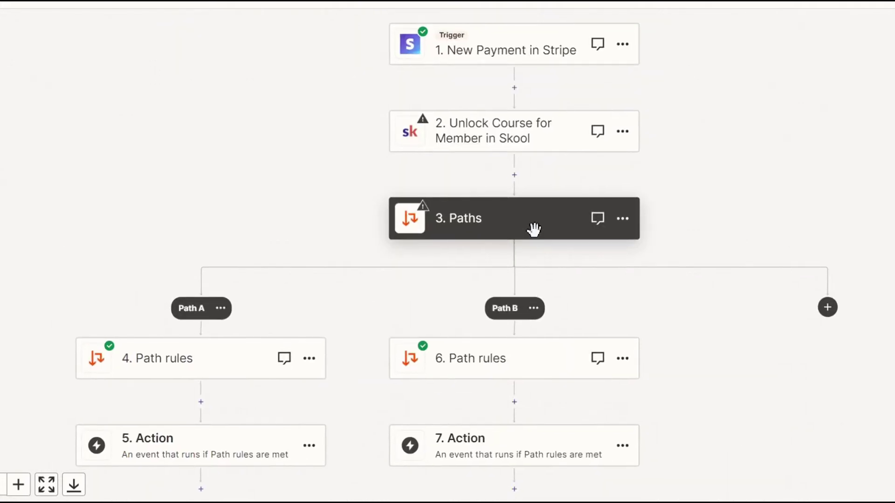
pyautogui.moveTo(534, 229); pyautogui.dragTo(559, 242)
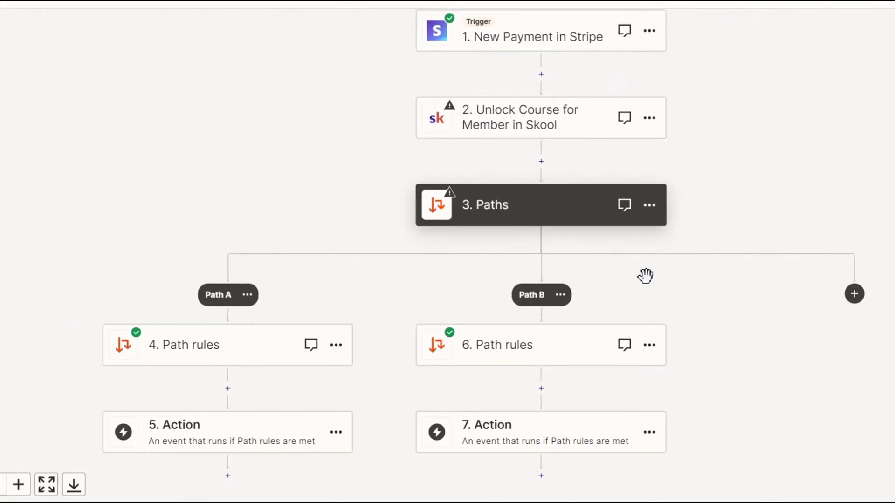
# Step: Delete the Paths step and its branches, leaving only the Stripe trigger and Skool unlock steps
pyautogui.click(648, 206)
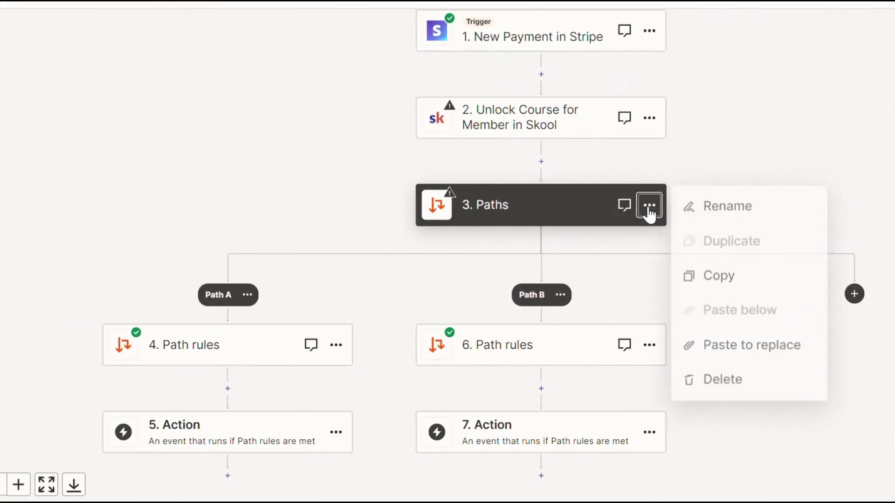
pyautogui.click(727, 386)
pyautogui.moveTo(452, 176); pyautogui.dragTo(338, 250)
pyautogui.click(584, 413)
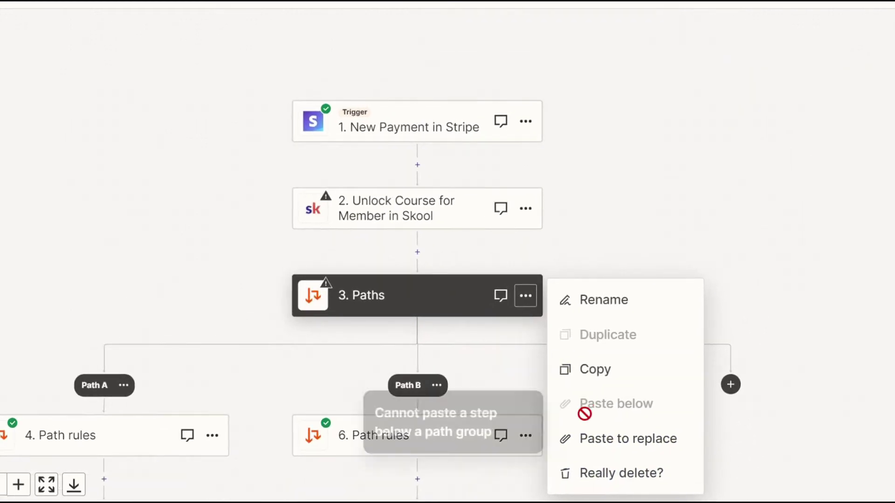
pyautogui.click(595, 483)
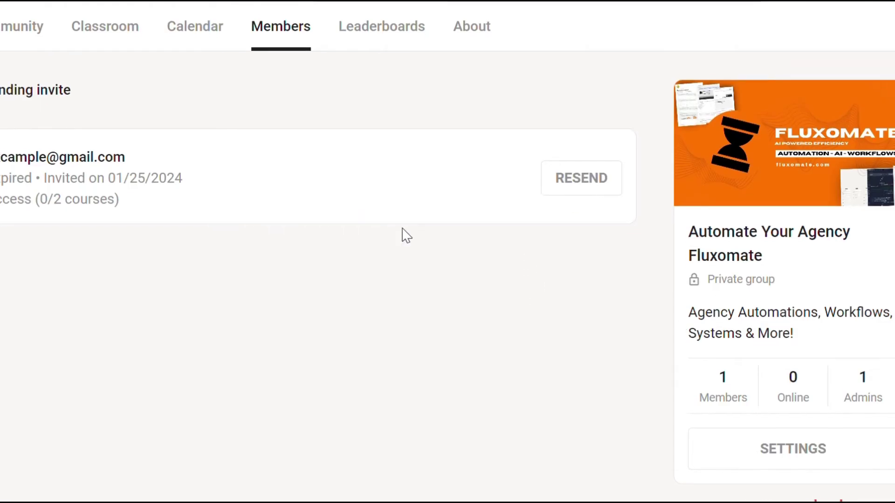
# Step: Turn on Membership questions in the group's Plugins settings
pyautogui.click(798, 454)
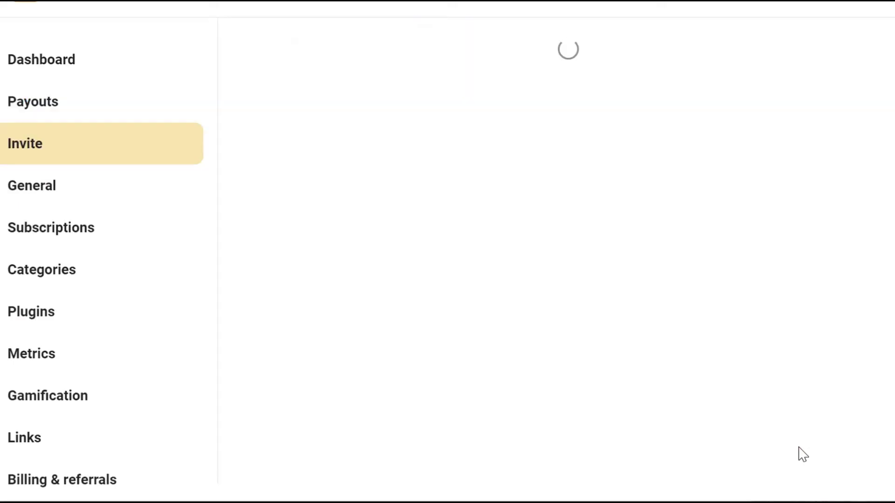
pyautogui.click(106, 326)
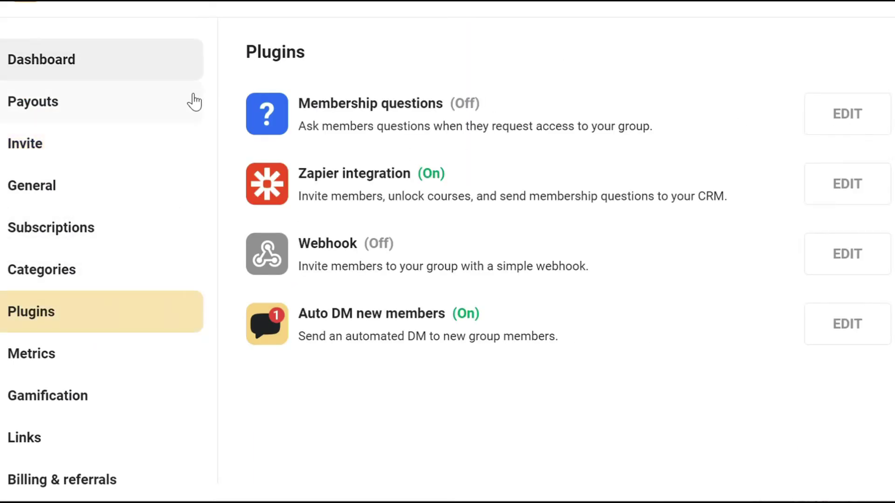
pyautogui.click(844, 115)
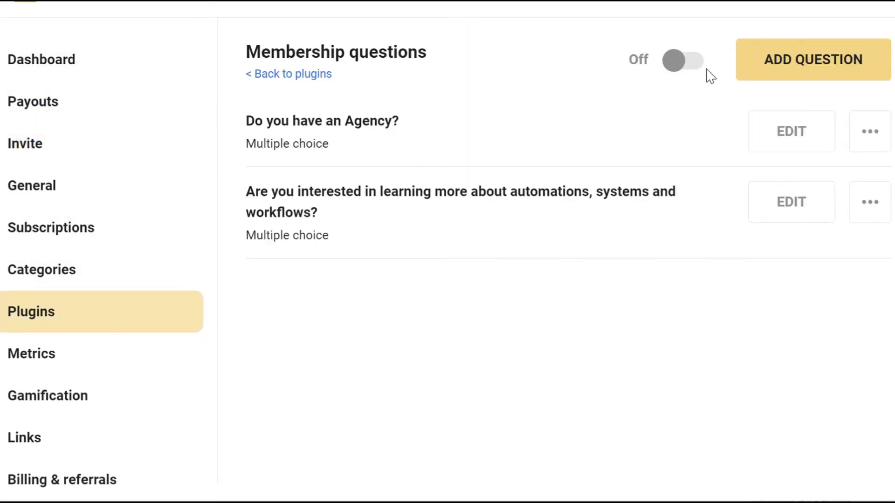
pyautogui.click(683, 65)
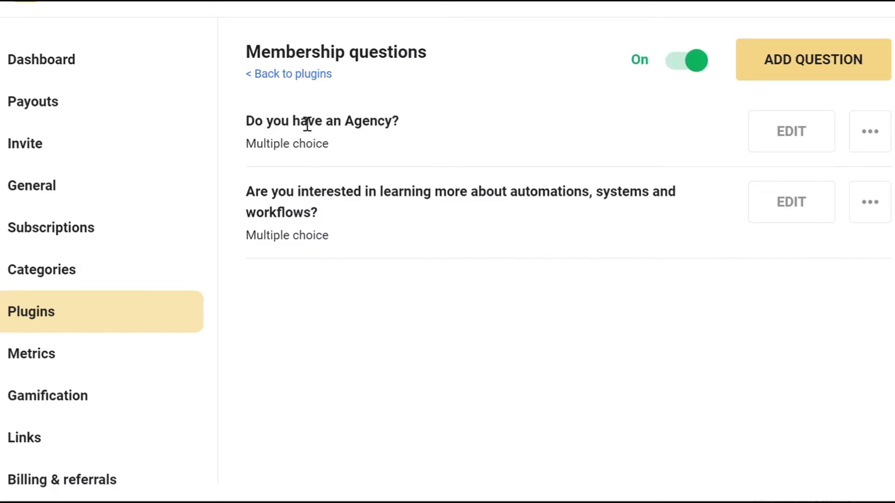
pyautogui.moveTo(255, 121); pyautogui.dragTo(444, 236)
pyautogui.click(485, 301)
# Step: Add a Text box question 'What is your current Monthly Revenue' and select the agency question's wording
pyautogui.click(816, 79)
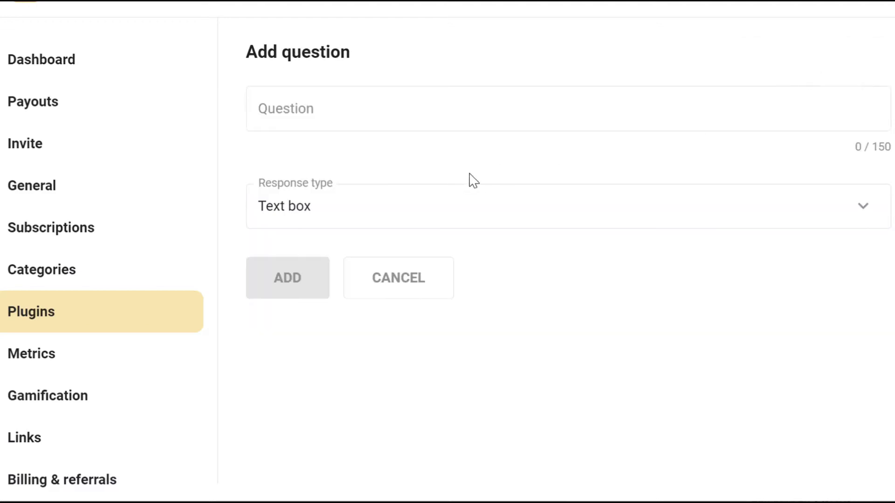
pyautogui.click(499, 223)
pyautogui.click(425, 114)
pyautogui.click(425, 111)
pyautogui.write('Wh')
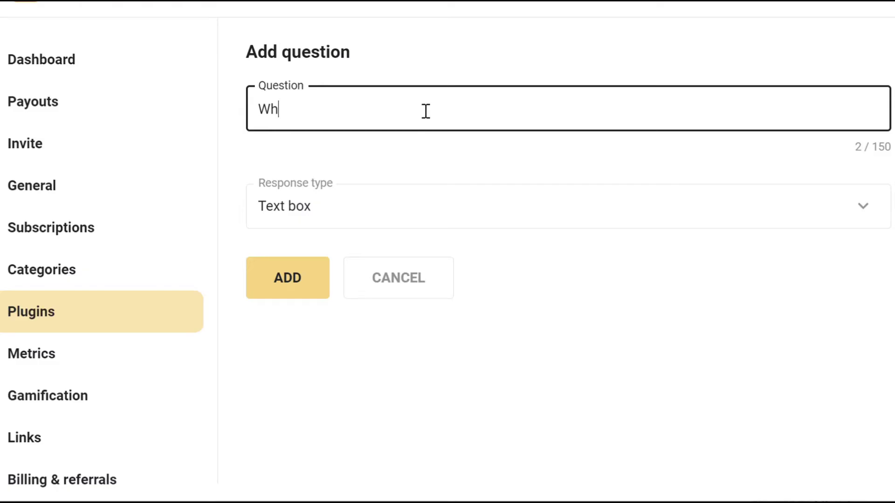
pyautogui.write('at is your current Monthly Revenue')
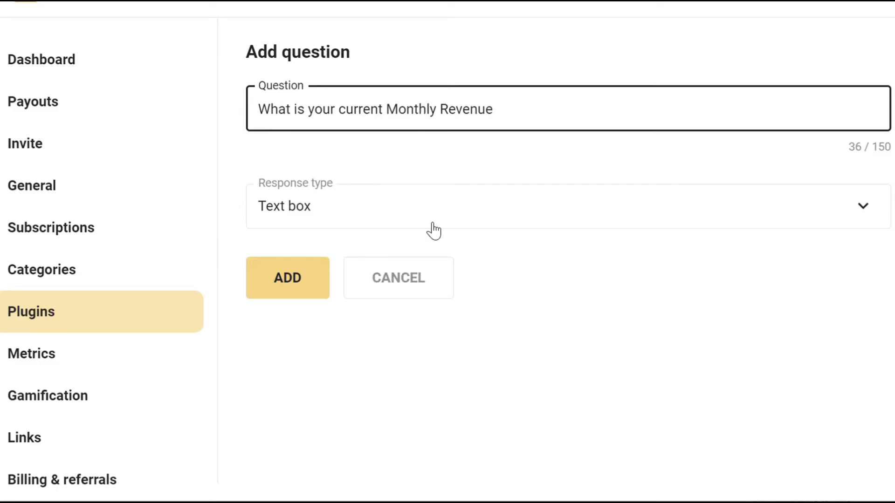
pyautogui.click(440, 217)
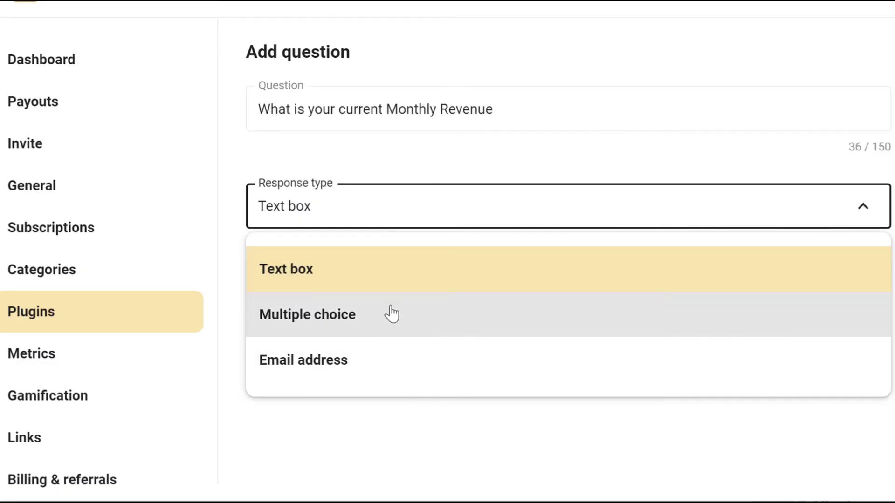
pyautogui.click(374, 429)
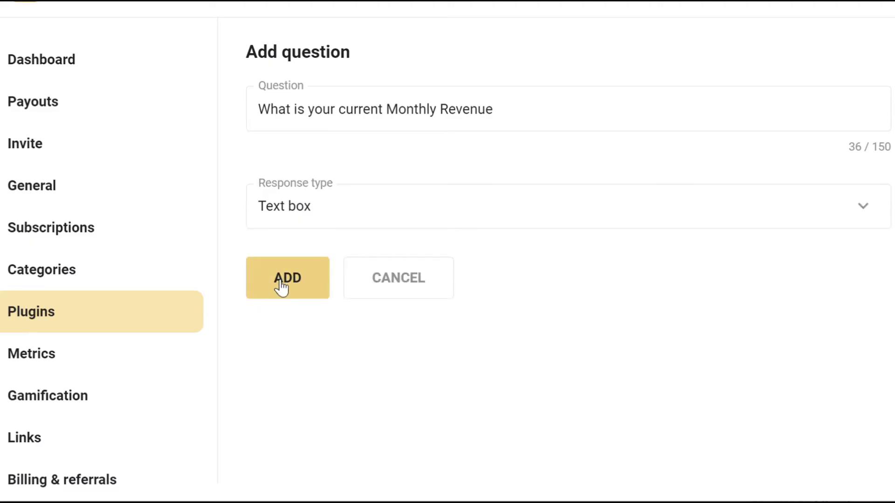
pyautogui.click(279, 285)
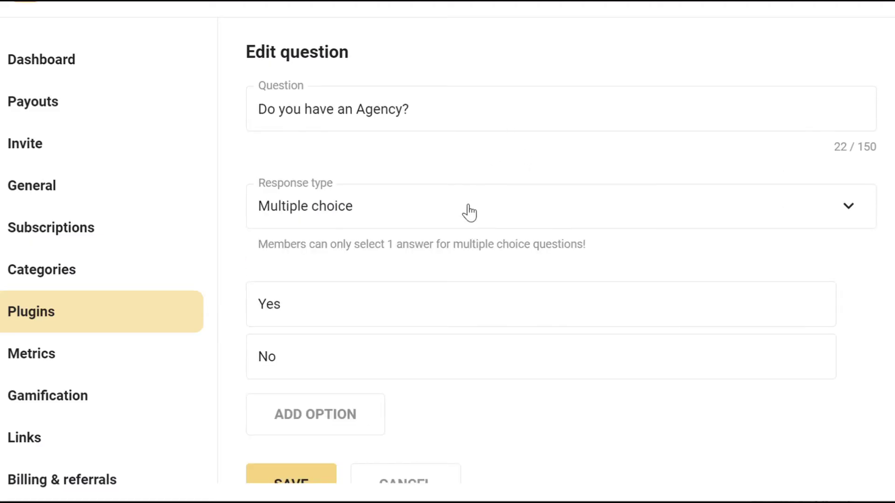
pyautogui.tripleClick(474, 112)
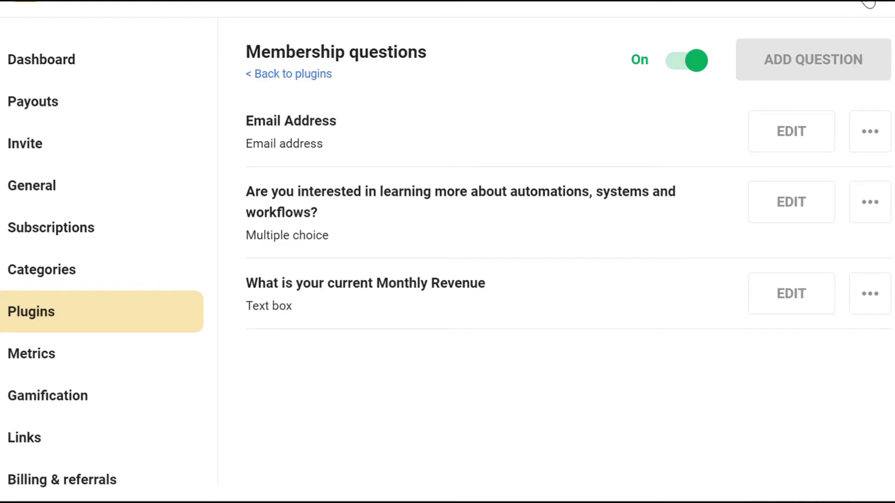
pyautogui.click(868, 4)
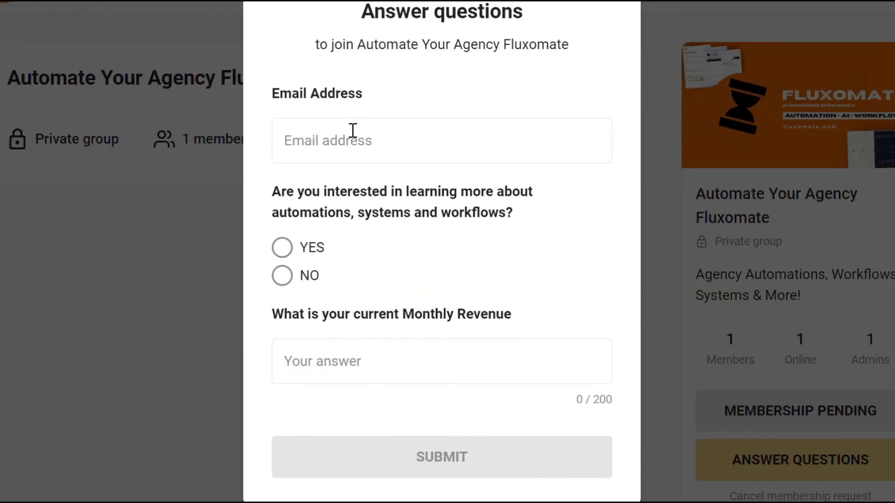
# Step: Answer the join questions with an email address, YES for automations, and 100k/M revenue
pyautogui.click(369, 139)
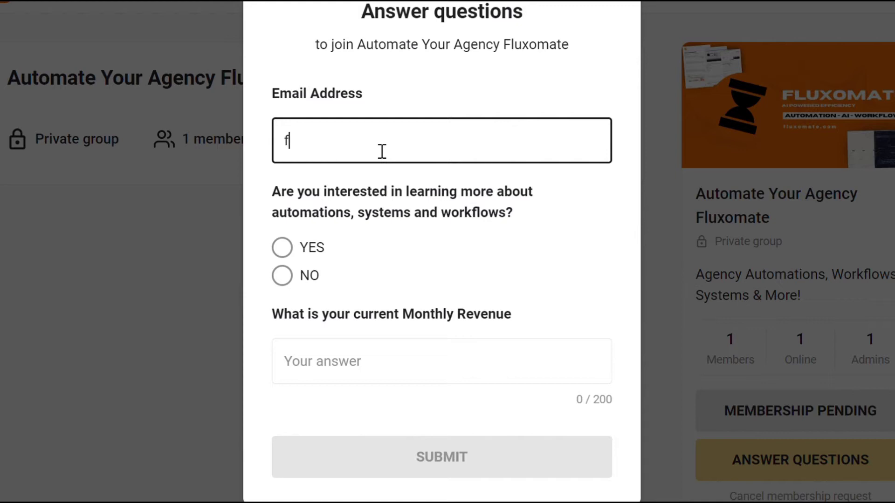
pyautogui.click(283, 248)
pyautogui.click(366, 361)
pyautogui.write('1')
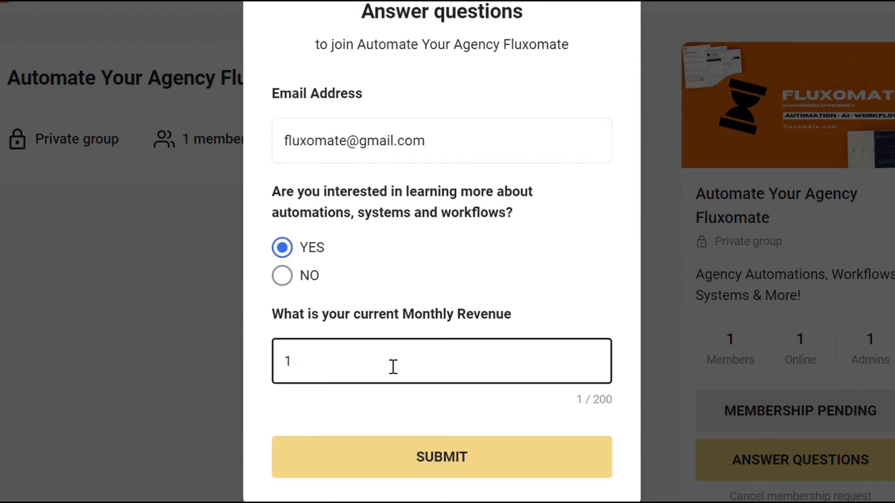
pyautogui.write('00k/M')
# Step: Submit the membership answers and set the Skool trigger event to Membership Questions Answered
pyautogui.click(456, 457)
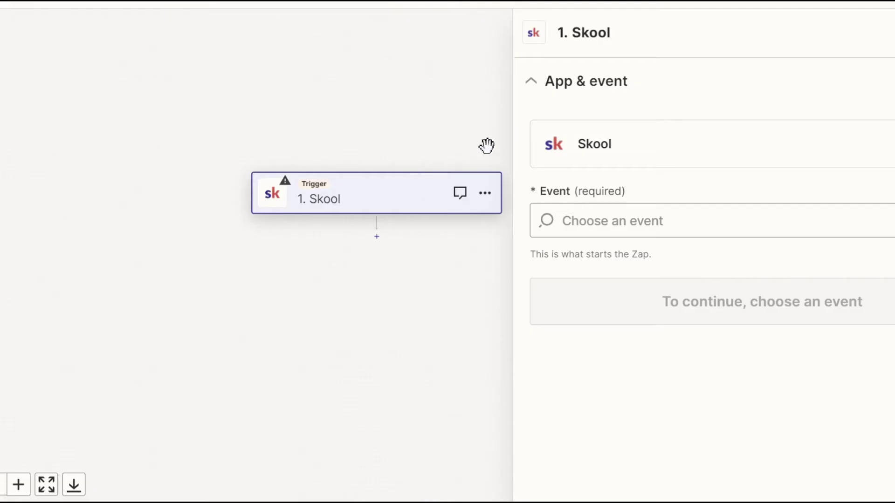
pyautogui.click(591, 213)
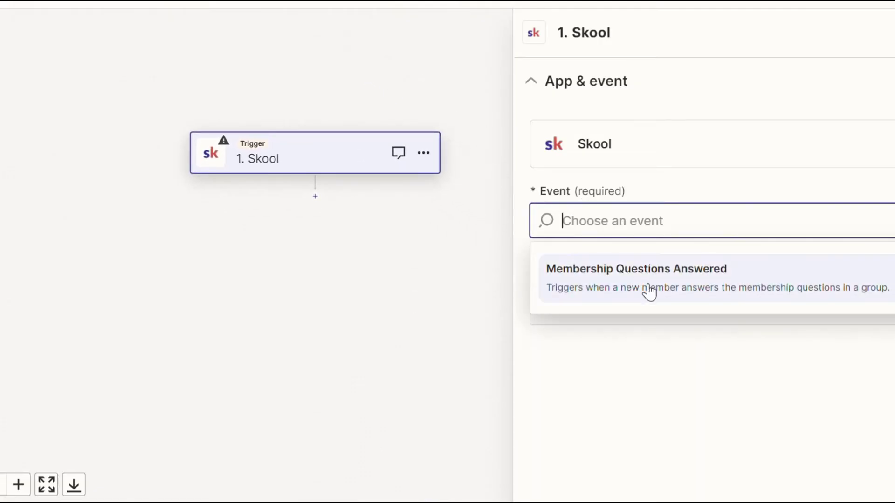
pyautogui.click(624, 292)
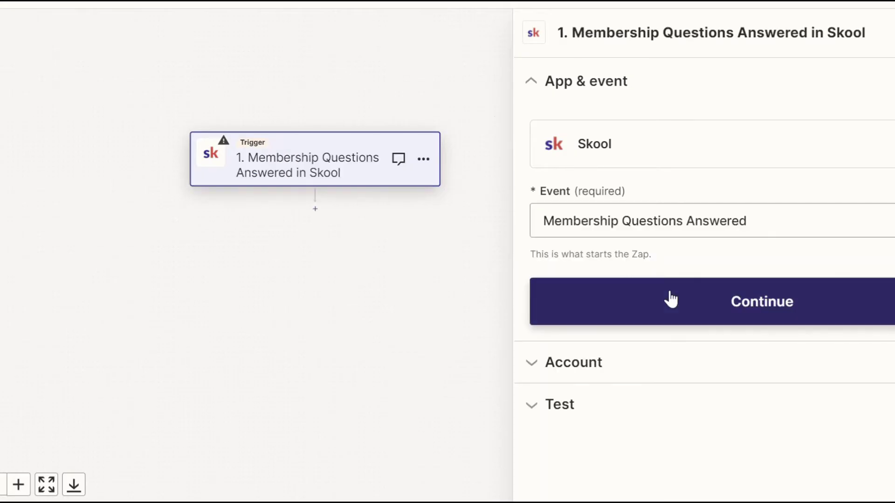
pyautogui.click(667, 300)
pyautogui.click(592, 310)
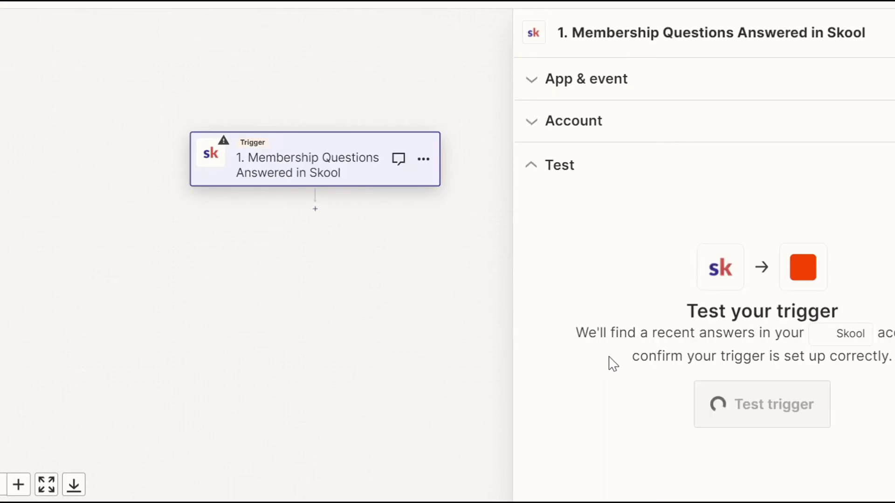
# Step: Test the trigger and continue with the selected Answers A record
pyautogui.click(714, 408)
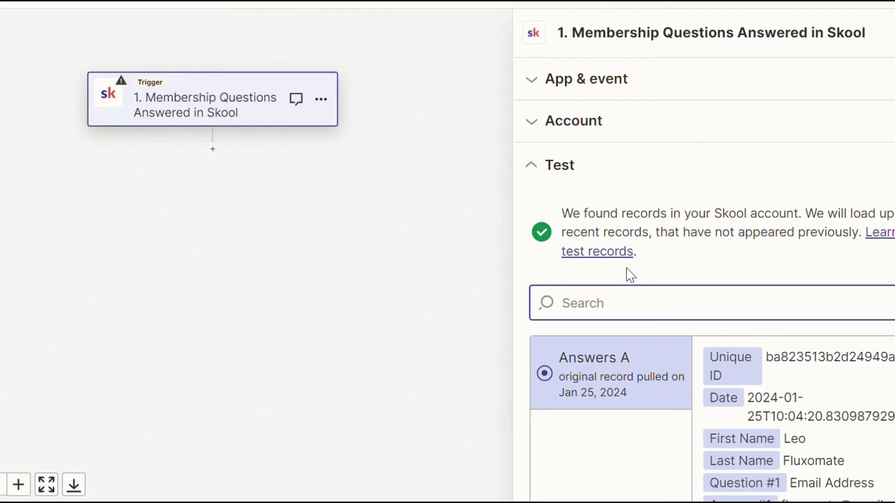
pyautogui.scroll(-2, 713, 338)
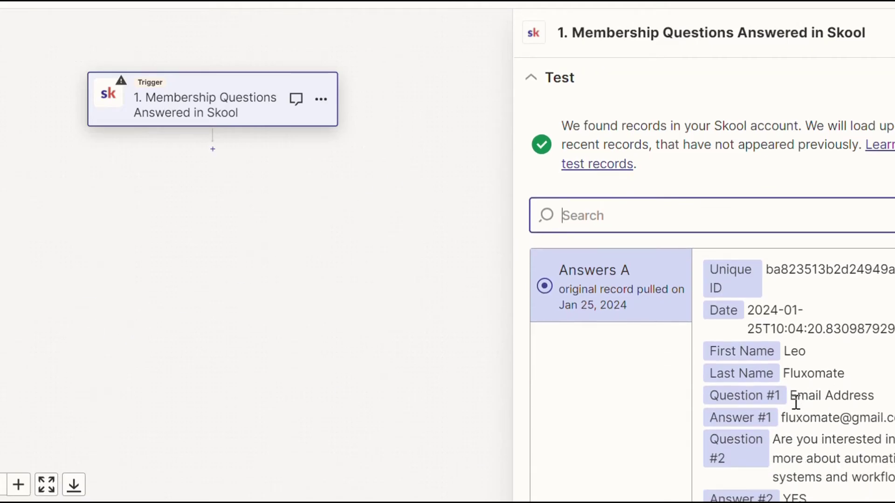
pyautogui.scroll(-4, 808, 415)
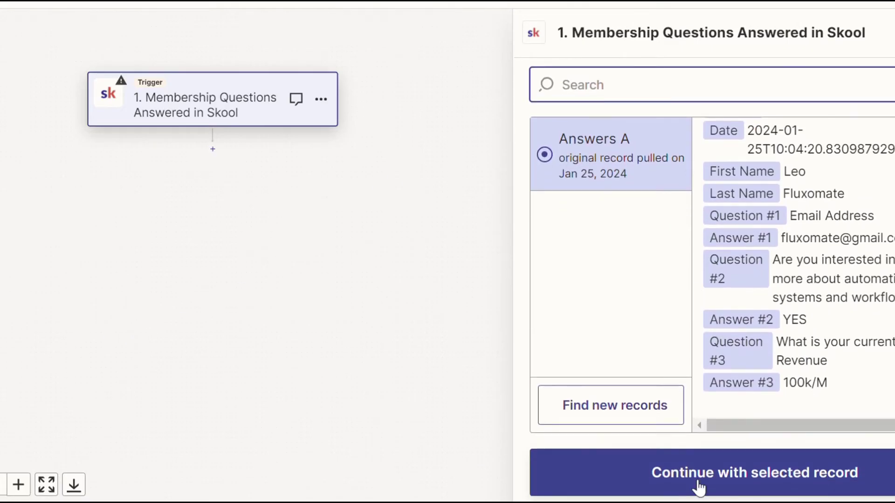
pyautogui.click(691, 465)
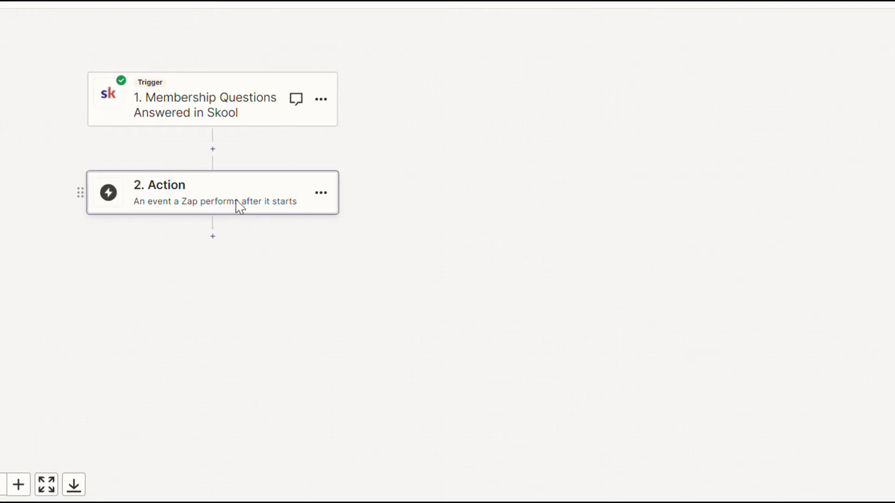
# Step: Set the action to Notion Create Database Item in the Fluxomate CRM EXAMPLE database
pyautogui.click(239, 206)
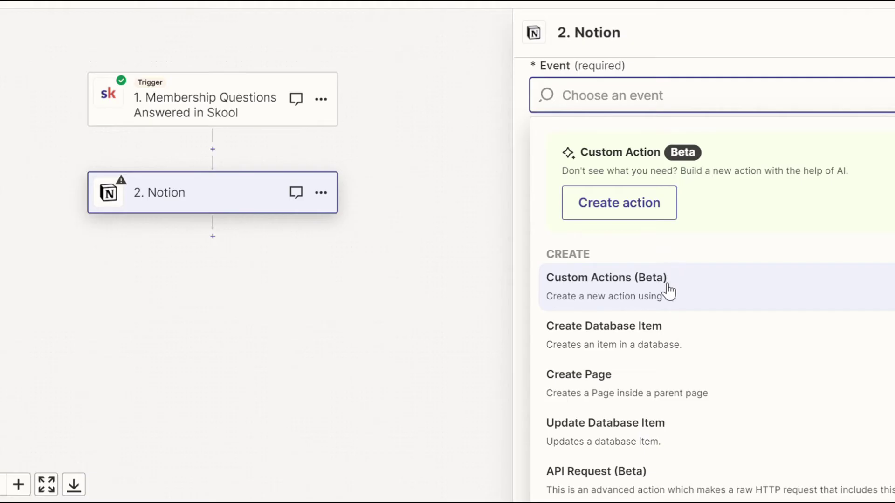
pyautogui.scroll(-2, 671, 298)
pyautogui.scroll(2, 681, 310)
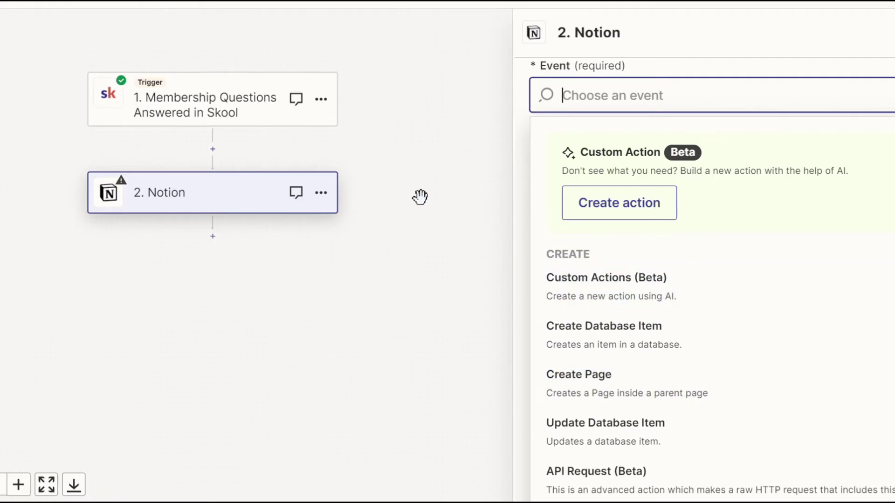
pyautogui.click(658, 353)
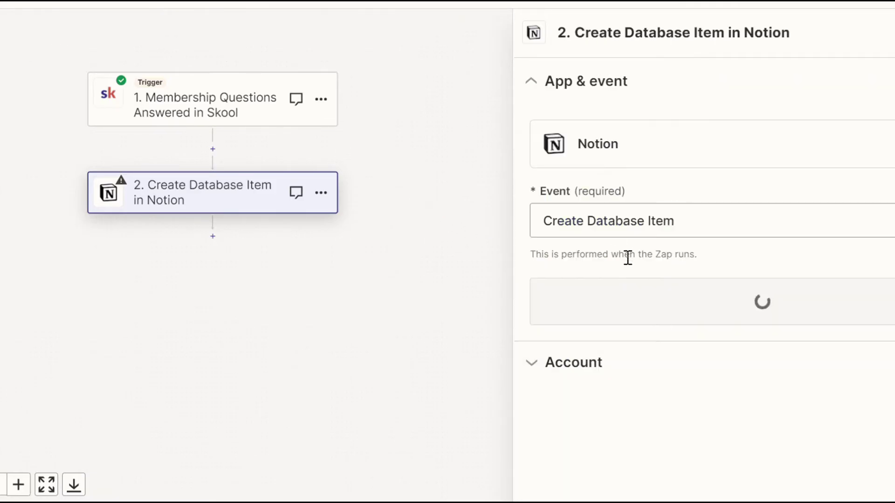
pyautogui.click(672, 301)
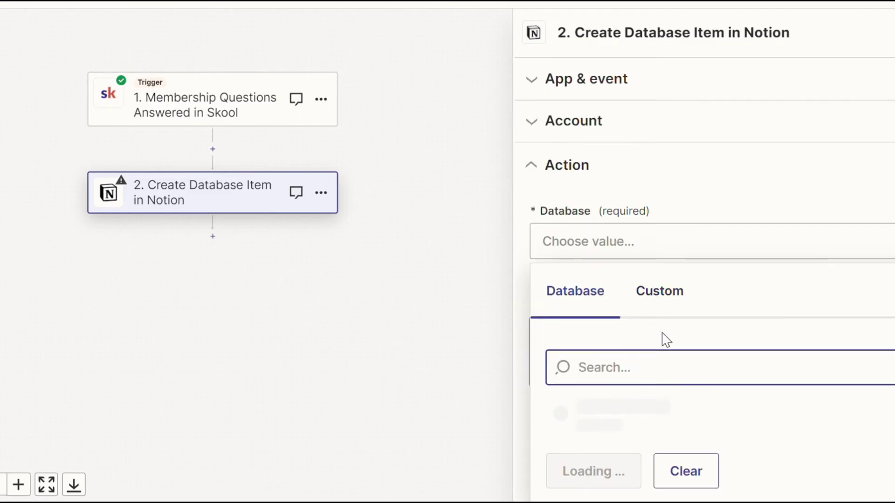
pyautogui.click(691, 422)
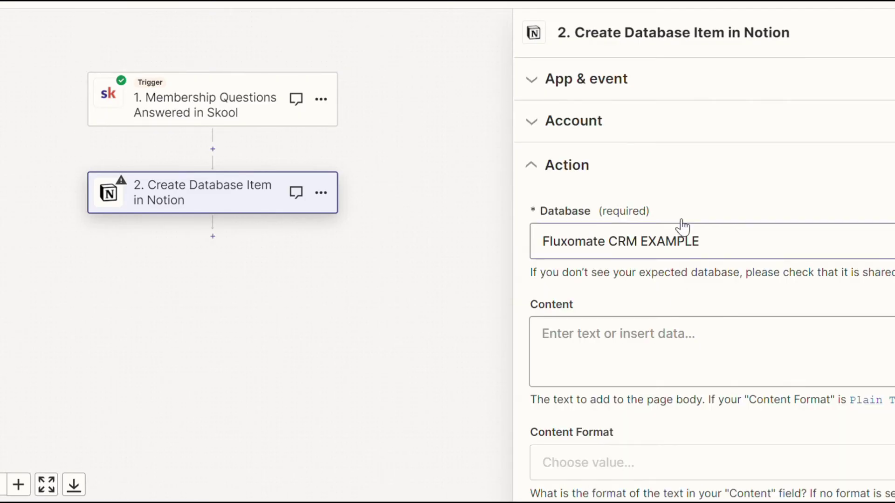
pyautogui.click(661, 341)
# Step: Map First Name to Name, the email answer to Email, revenue to Content, then test
pyautogui.click(629, 350)
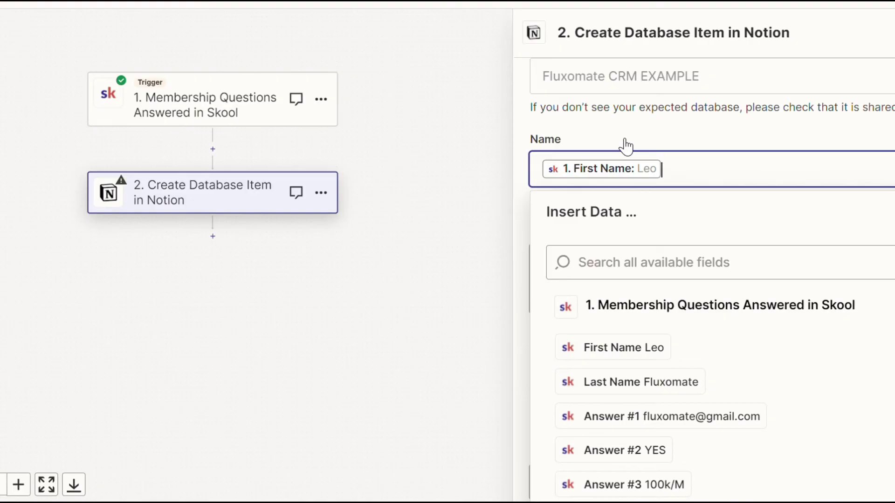
pyautogui.scroll(-5, 620, 142)
pyautogui.click(615, 138)
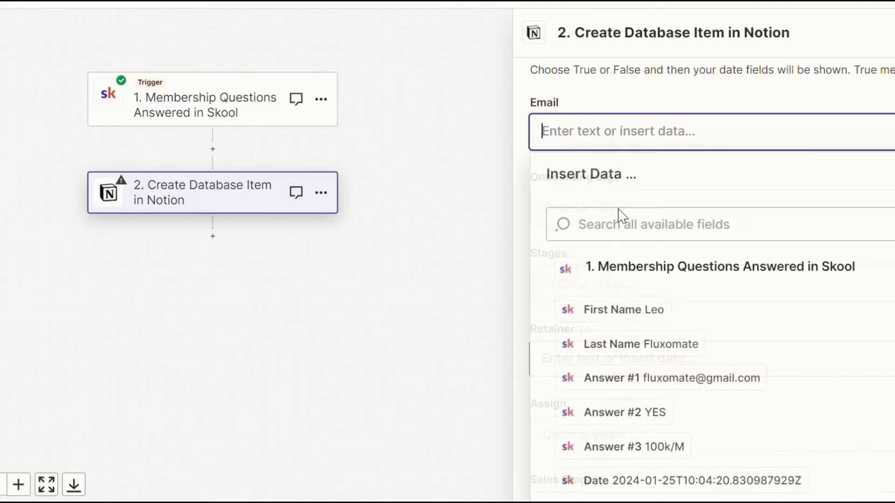
pyautogui.click(669, 382)
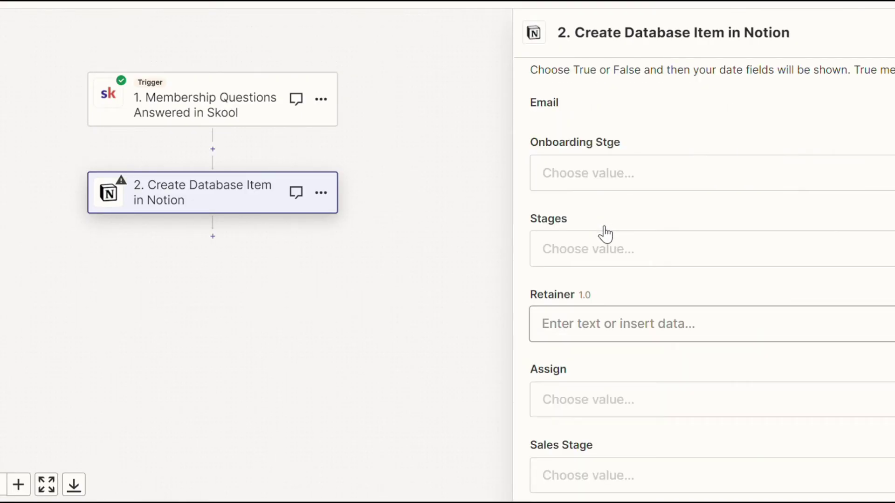
pyautogui.scroll(-4, 620, 270)
pyautogui.scroll(-4, 630, 293)
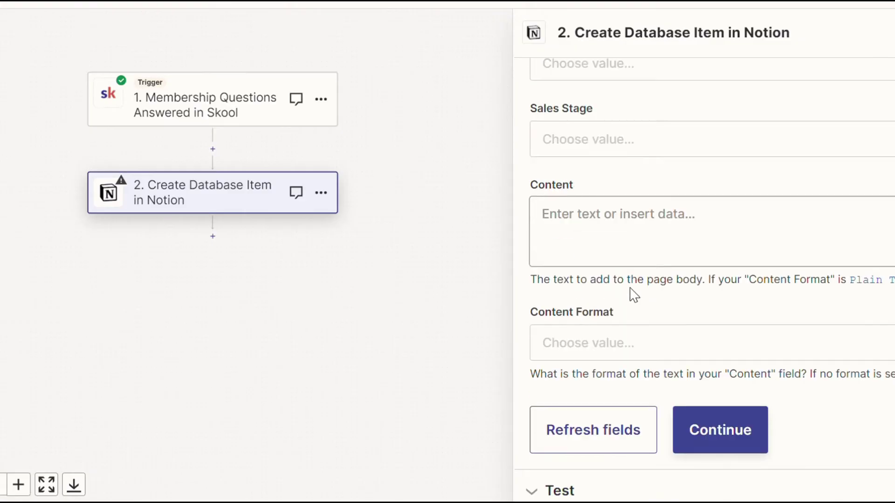
pyautogui.click(589, 224)
pyautogui.scroll(-3, 645, 349)
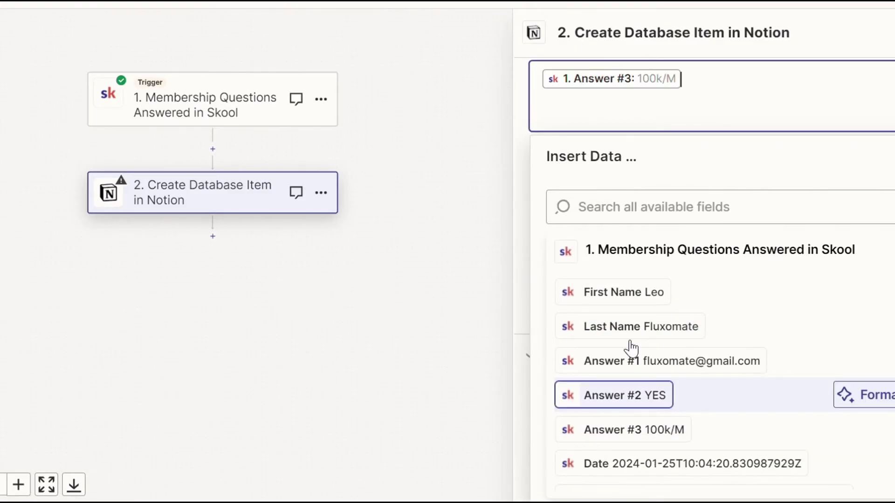
pyautogui.click(515, 114)
pyautogui.click(735, 429)
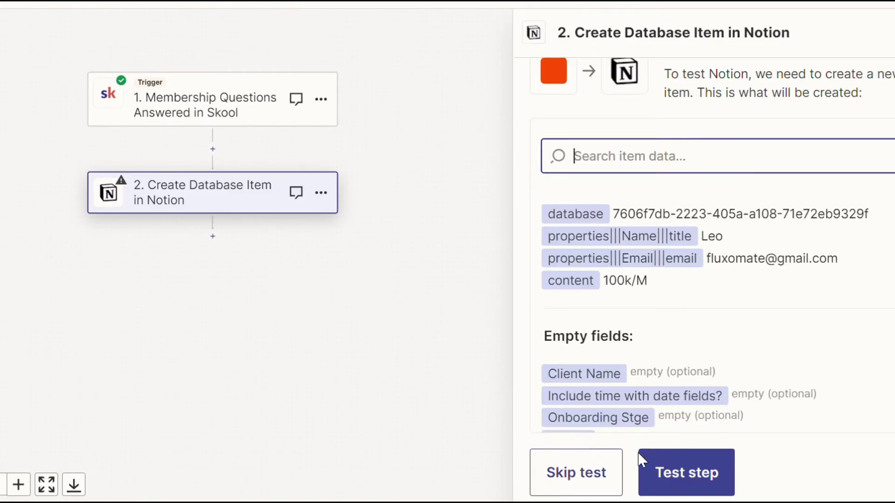
pyautogui.click(694, 489)
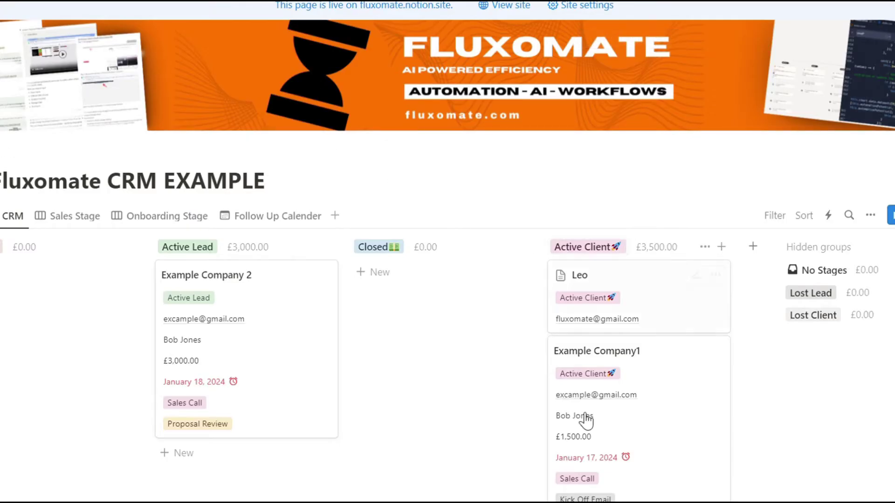
# Step: Open the new Active Client card and review its email and 100k/M revenue
pyautogui.click(652, 303)
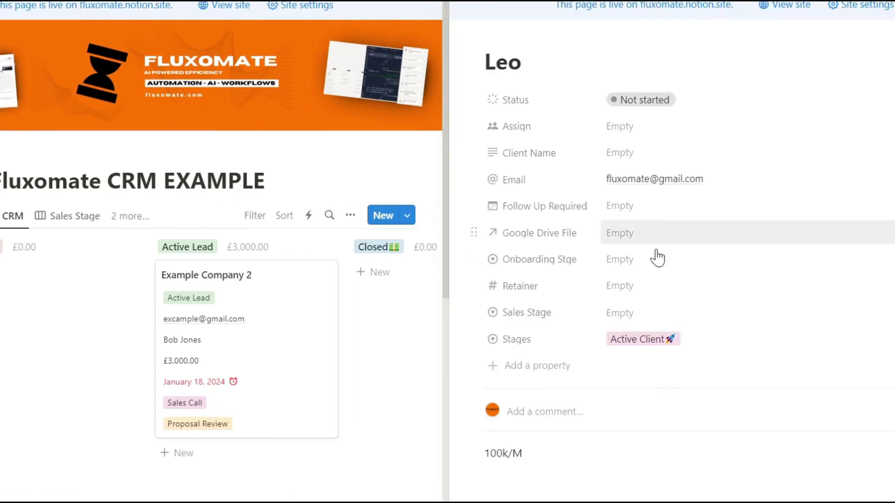
pyautogui.scroll(-2, 666, 289)
pyautogui.scroll(2, 643, 219)
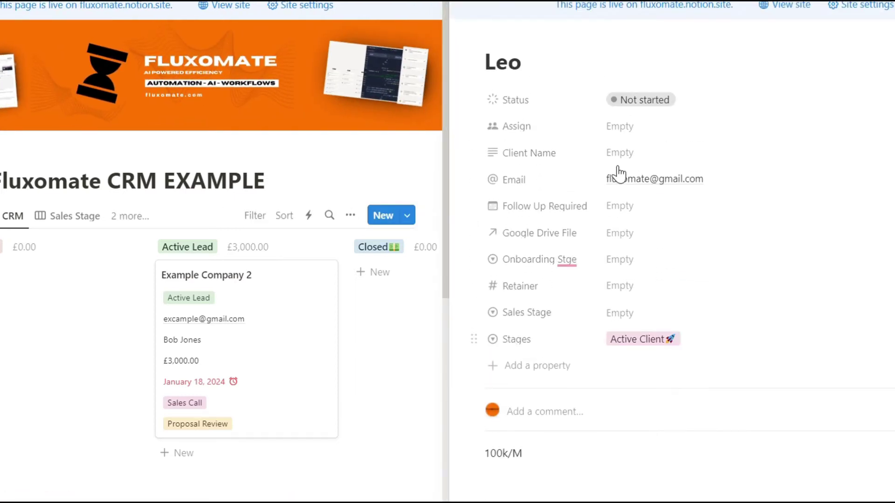
pyautogui.scroll(-2, 605, 396)
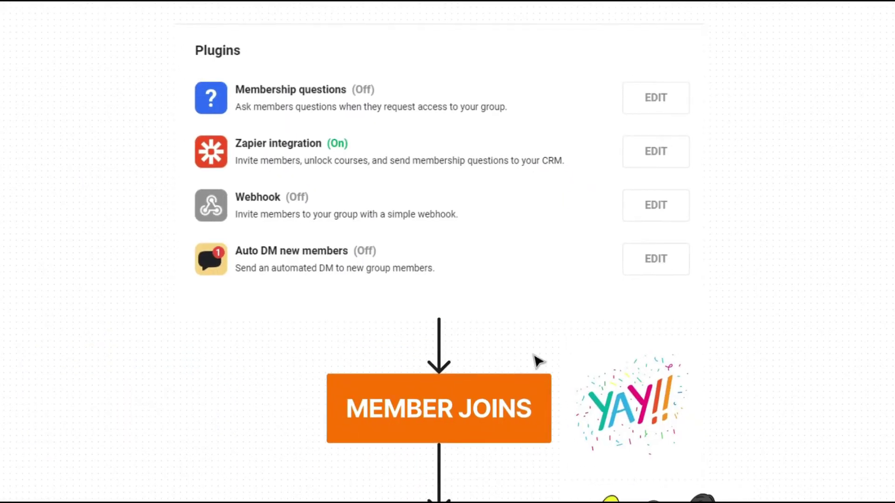
# Step: Pan the automations diagram, then open the Membership questions settings from Plugins
pyautogui.moveTo(603, 421); pyautogui.dragTo(571, 341)
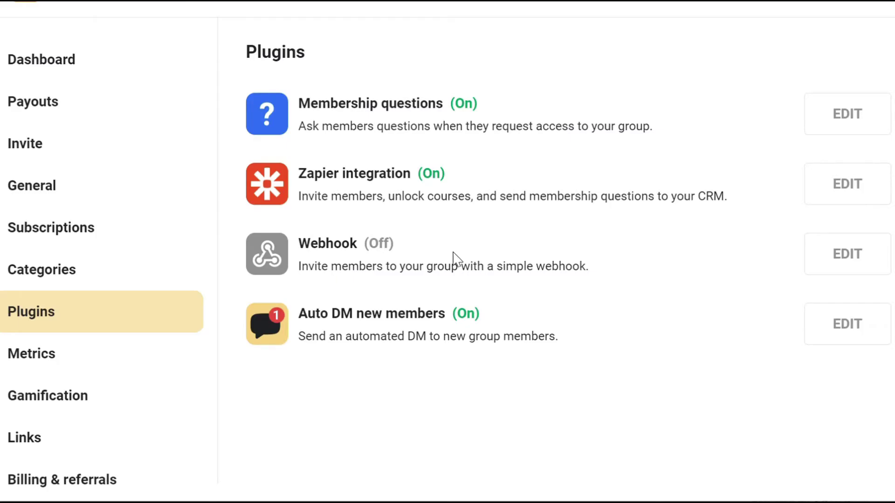
pyautogui.click(833, 122)
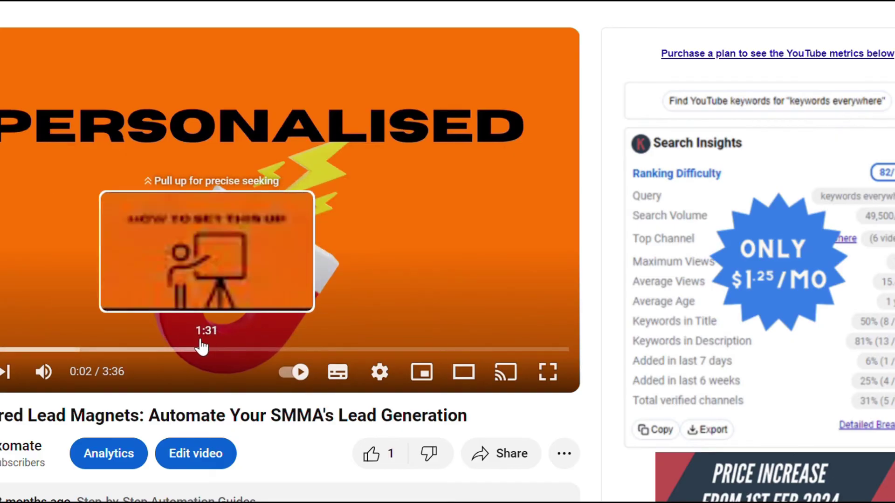
# Step: Scrub the lead-magnet video forward to 2:45
pyautogui.moveTo(2, 415); pyautogui.dragTo(166, 411)
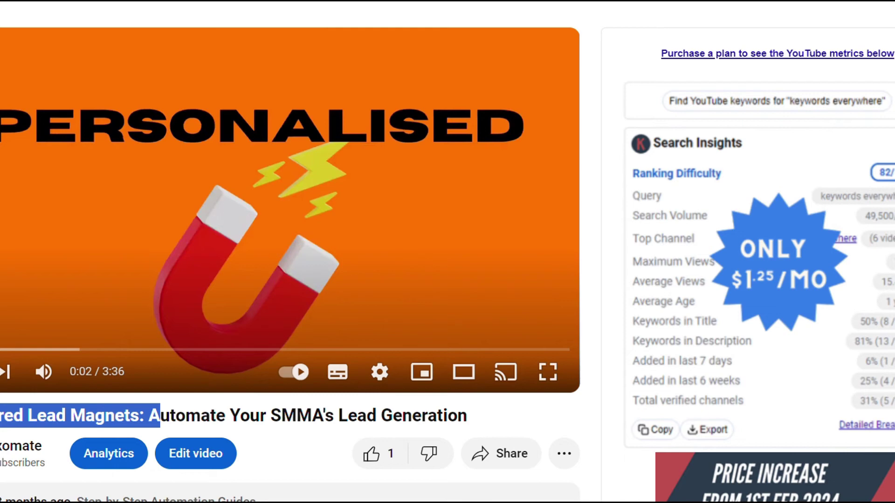
pyautogui.moveTo(364, 349); pyautogui.dragTo(423, 349)
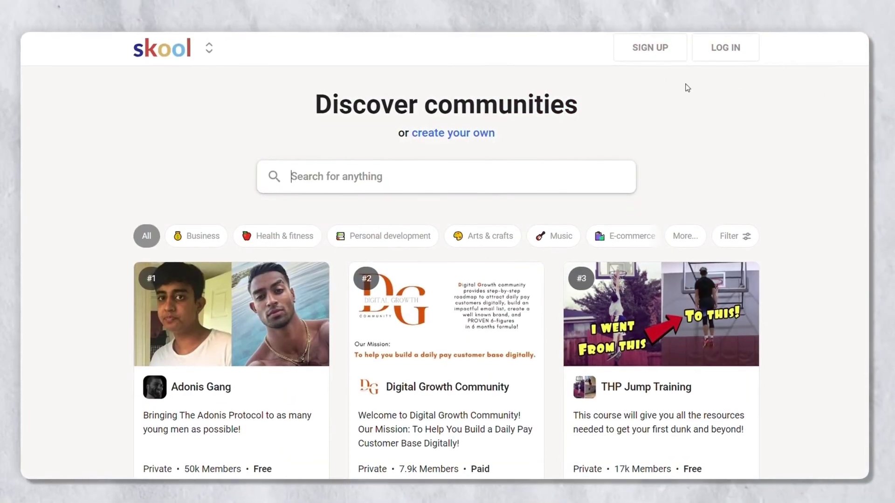
# Step: Open the Create your Skool account form from the Discover communities page
pyautogui.click(651, 48)
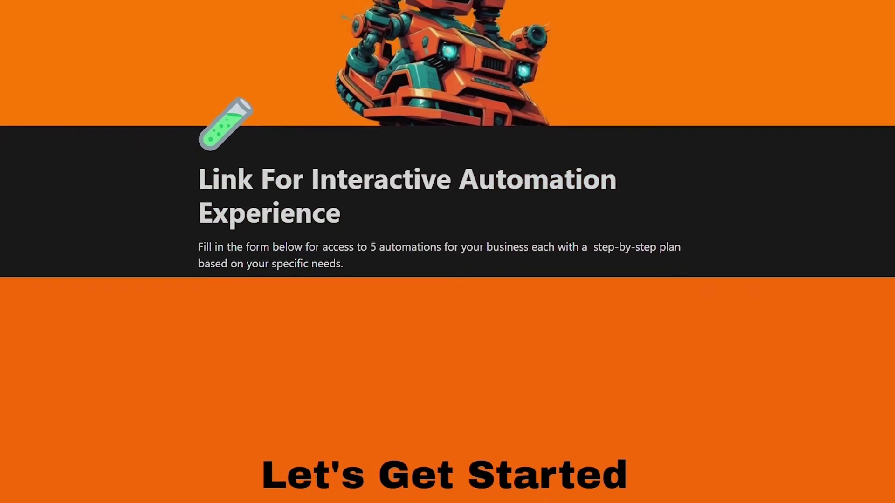
# Step: Start the interactive automation questionnaire from the Let's Get Started embed
pyautogui.scroll(-7, 737, 162)
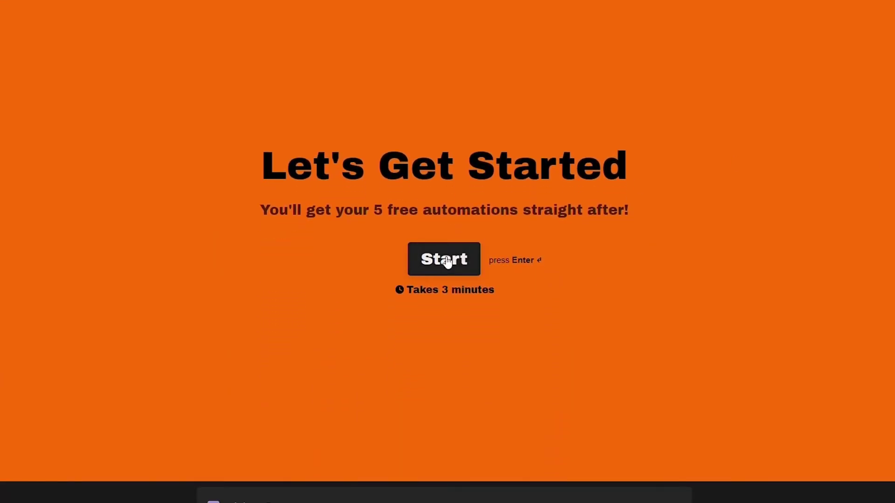
pyautogui.click(448, 259)
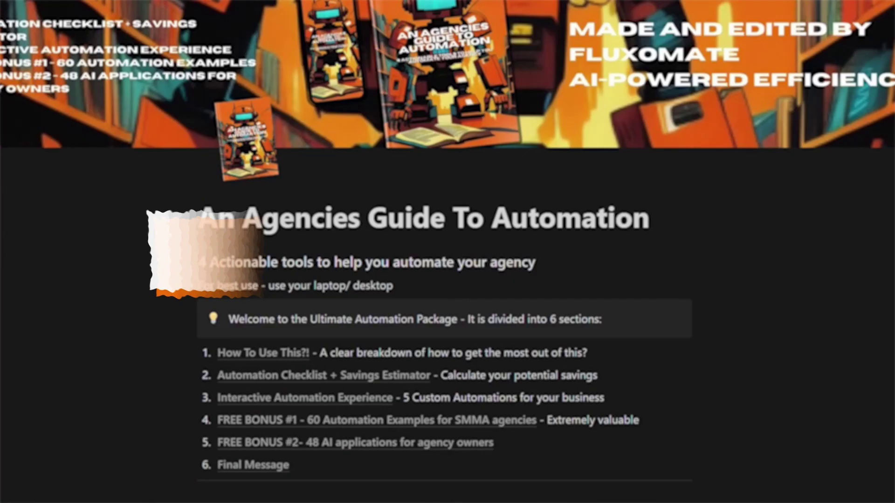